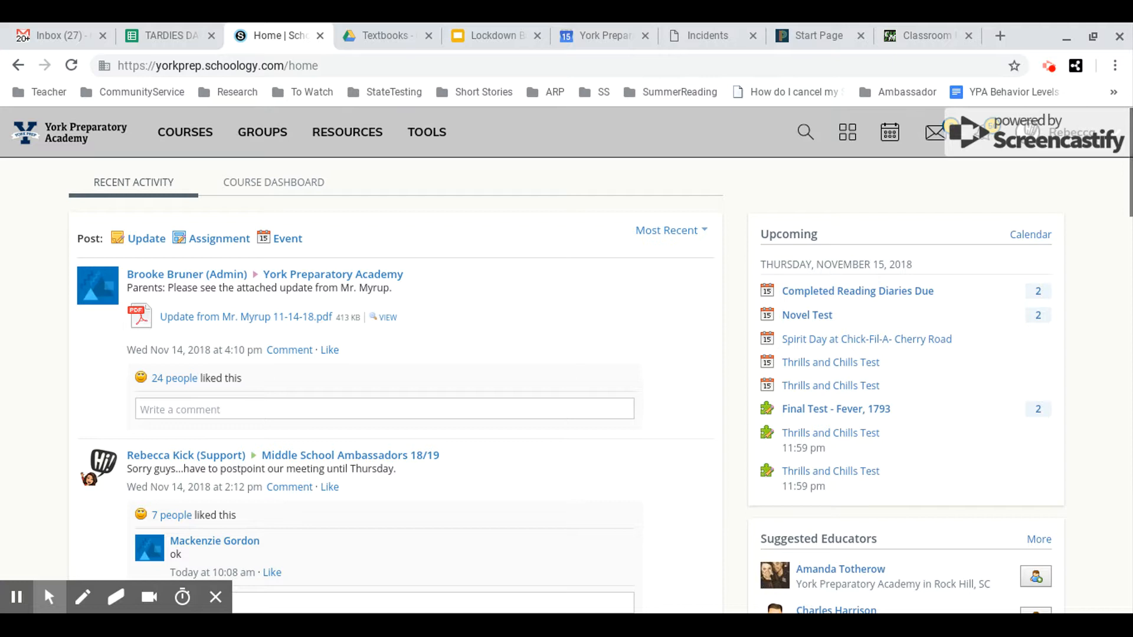
- Open the personal resources and look through the types of resources that can be added
click(323, 145)
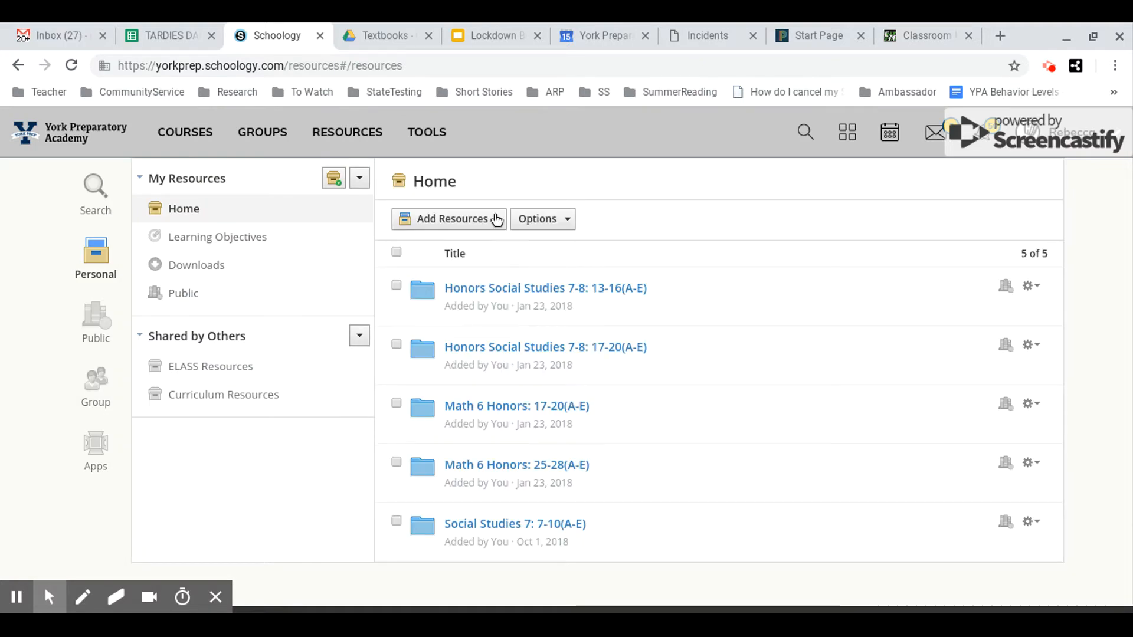
click(497, 220)
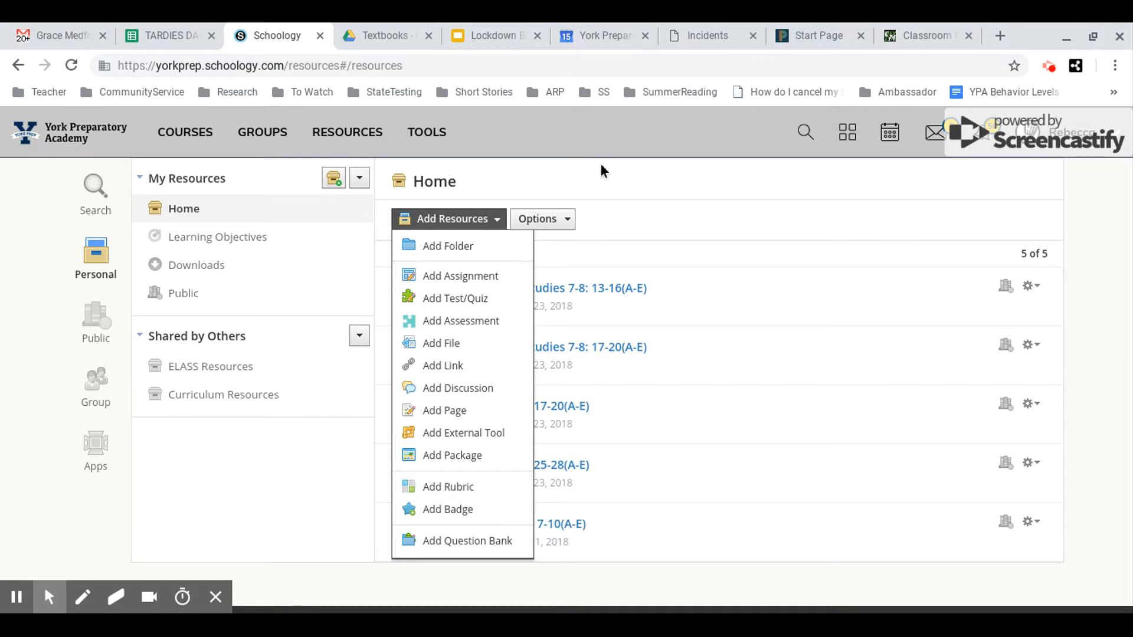
click(592, 136)
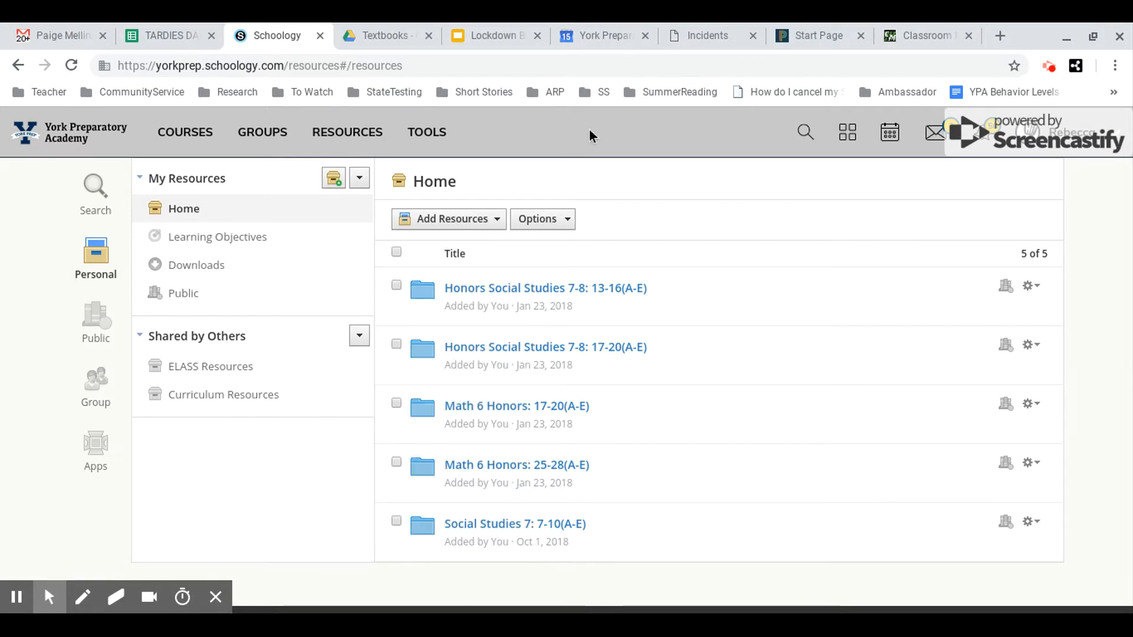
- Open the grade setup of the Section 3 class and show its rubrics
click(203, 137)
click(416, 443)
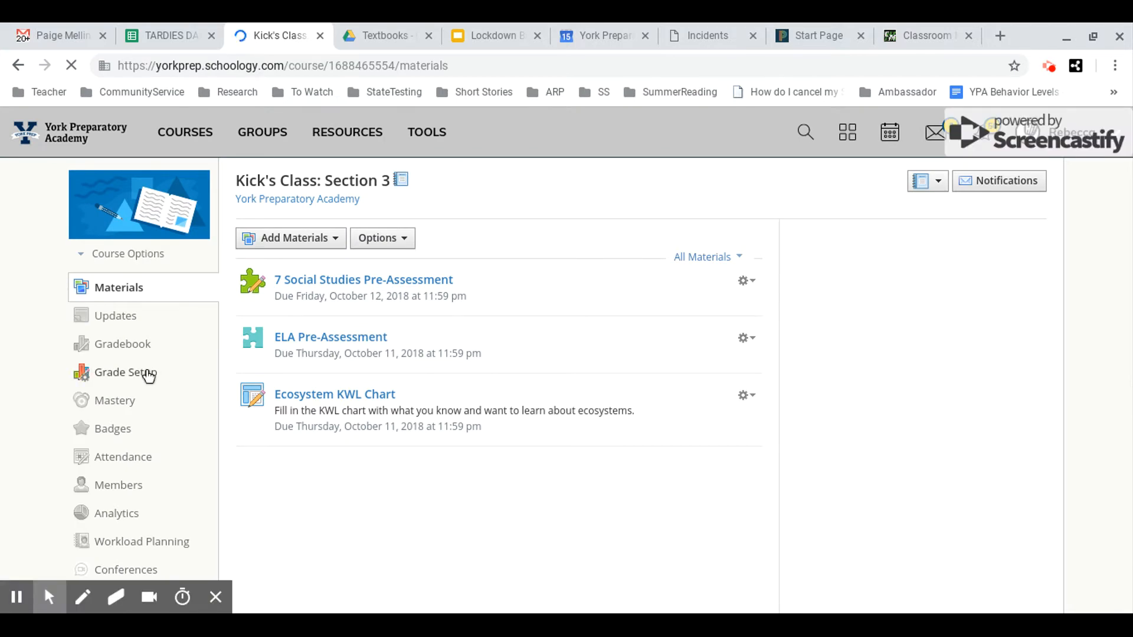
click(148, 375)
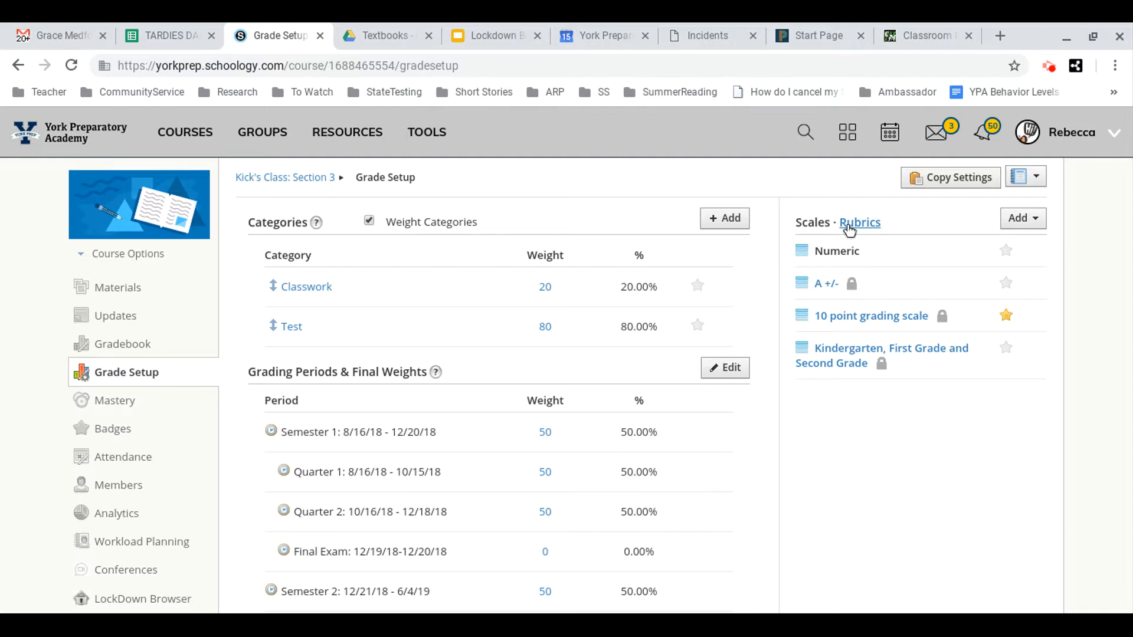
click(860, 224)
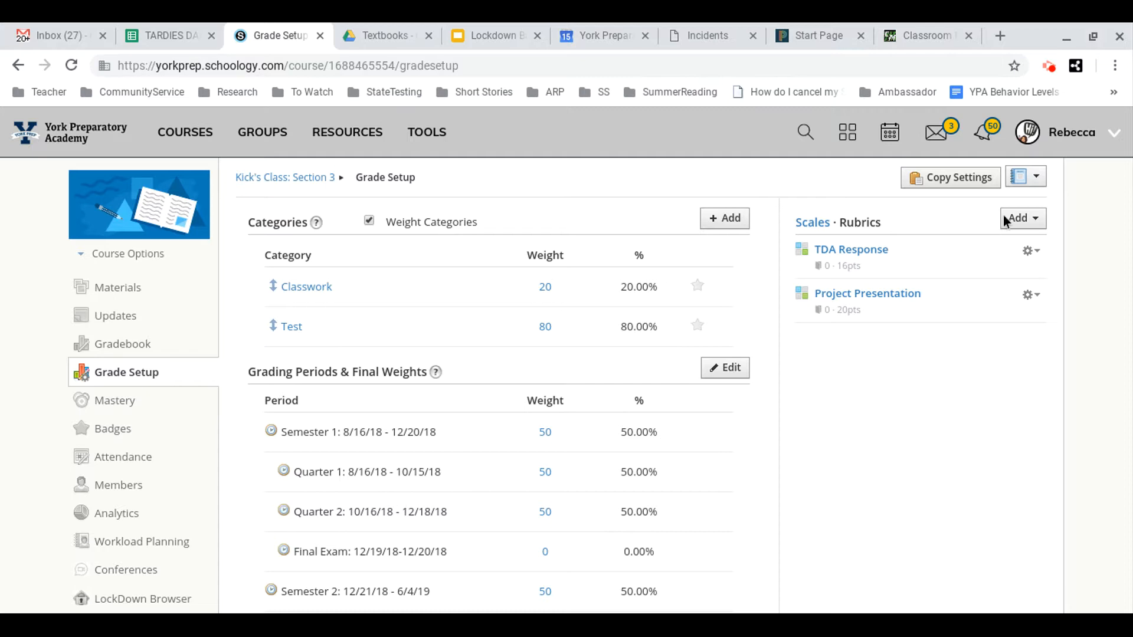
- Start a new rubric in the grade setup and title it "Essay Rubric"
click(1037, 222)
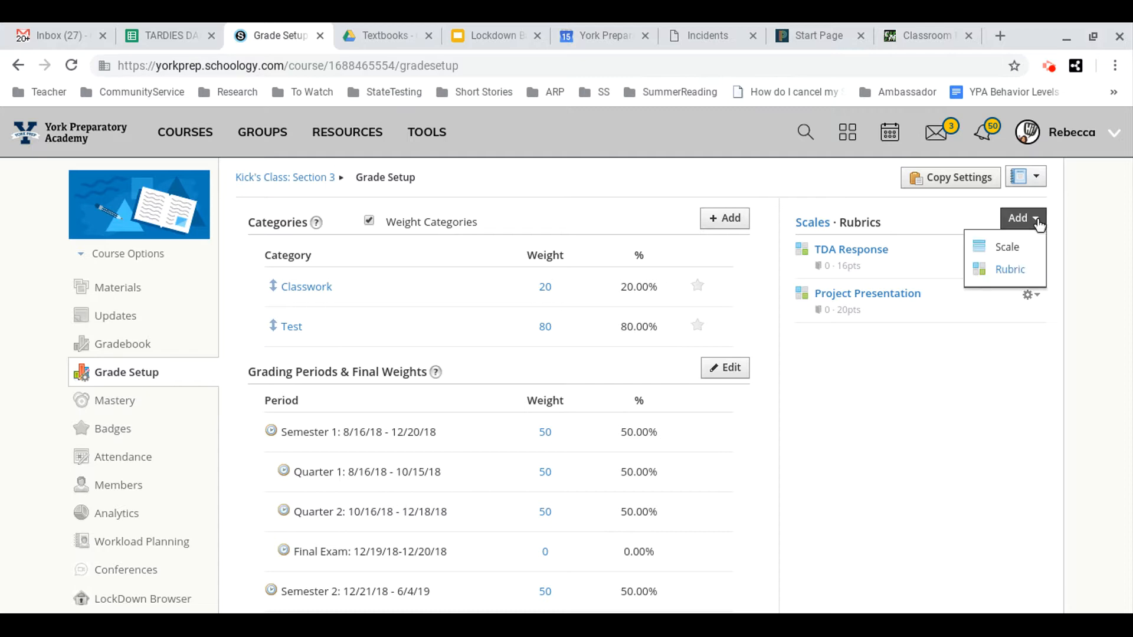
click(1005, 271)
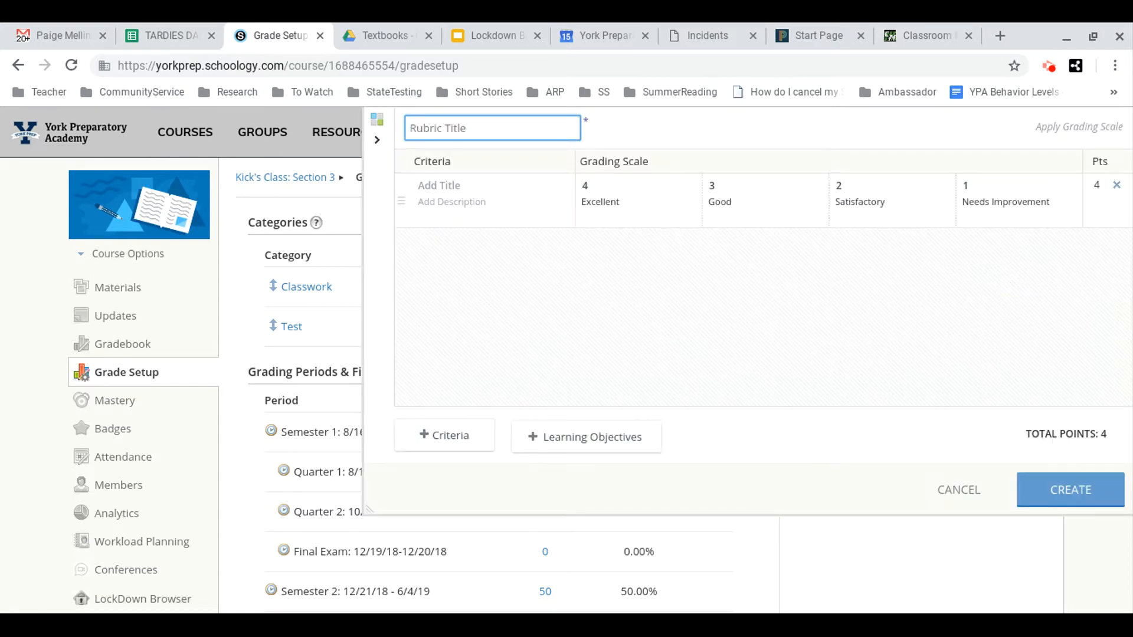
text(Essay Rubric)
- Title the rubric's first criterion "Length of Essay" and describe it as "5 pages"
click(469, 185)
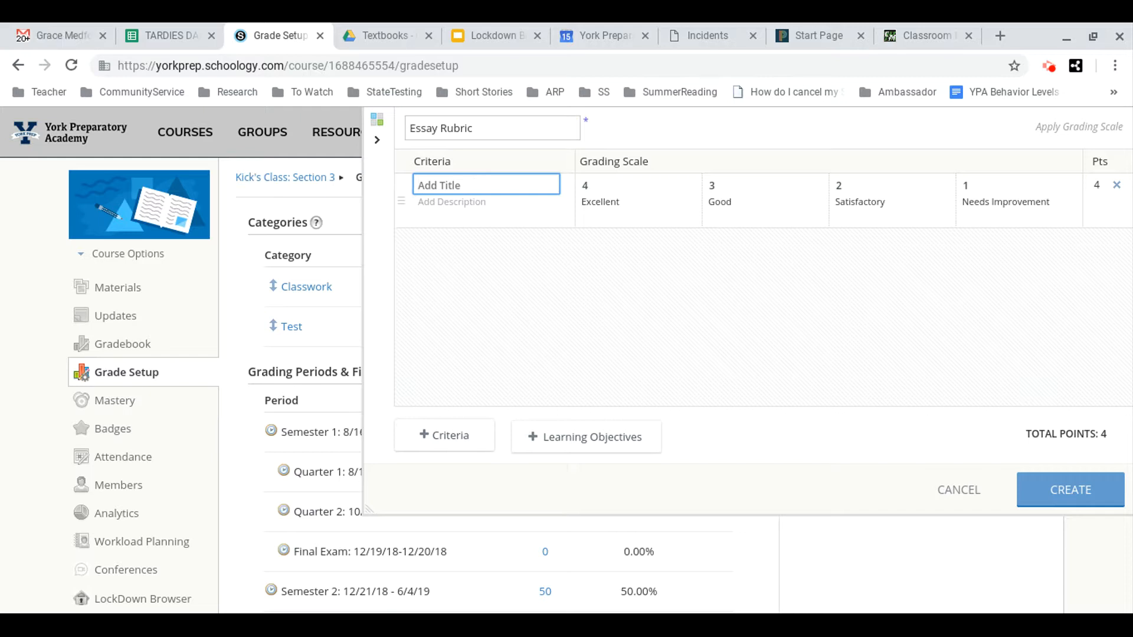
text(Length of Essay)
key(Tab)
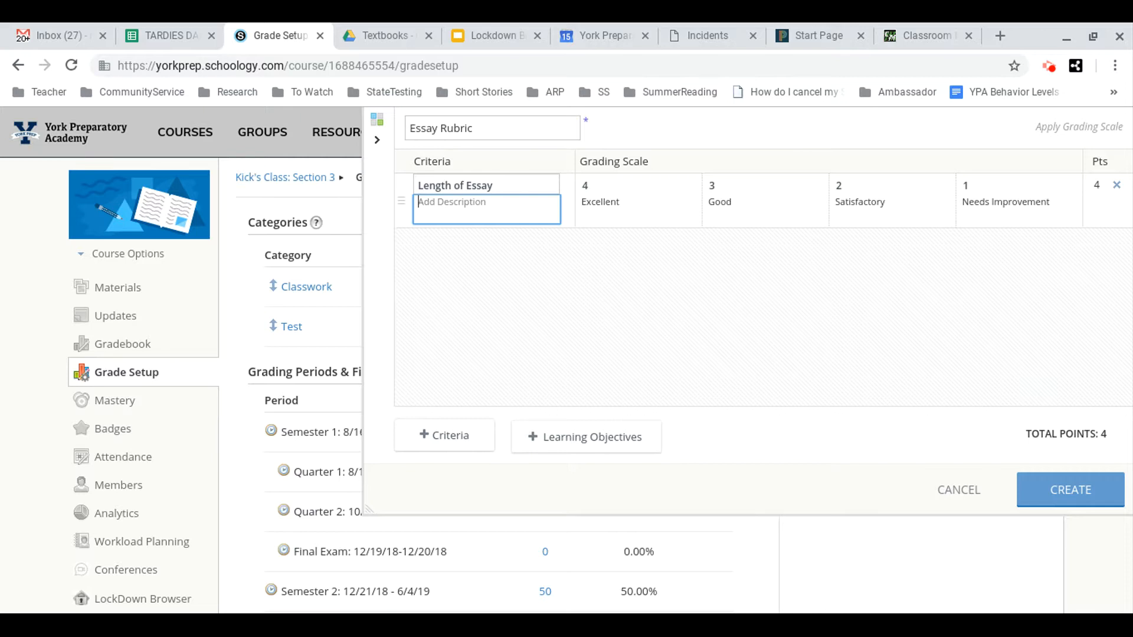
text(5 pages)
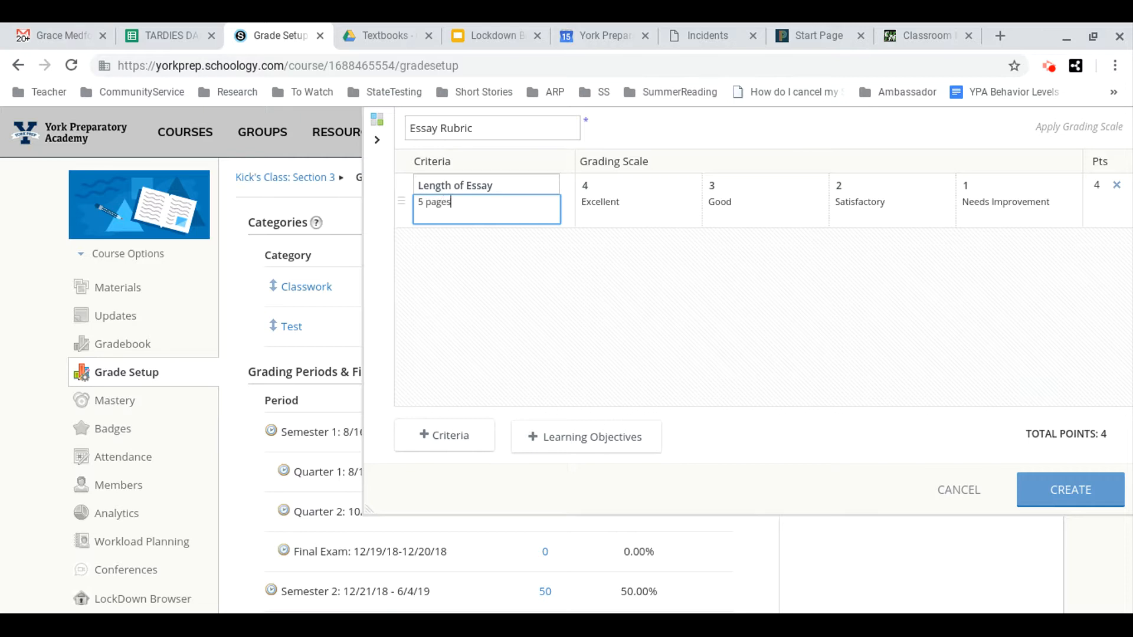
click(610, 183)
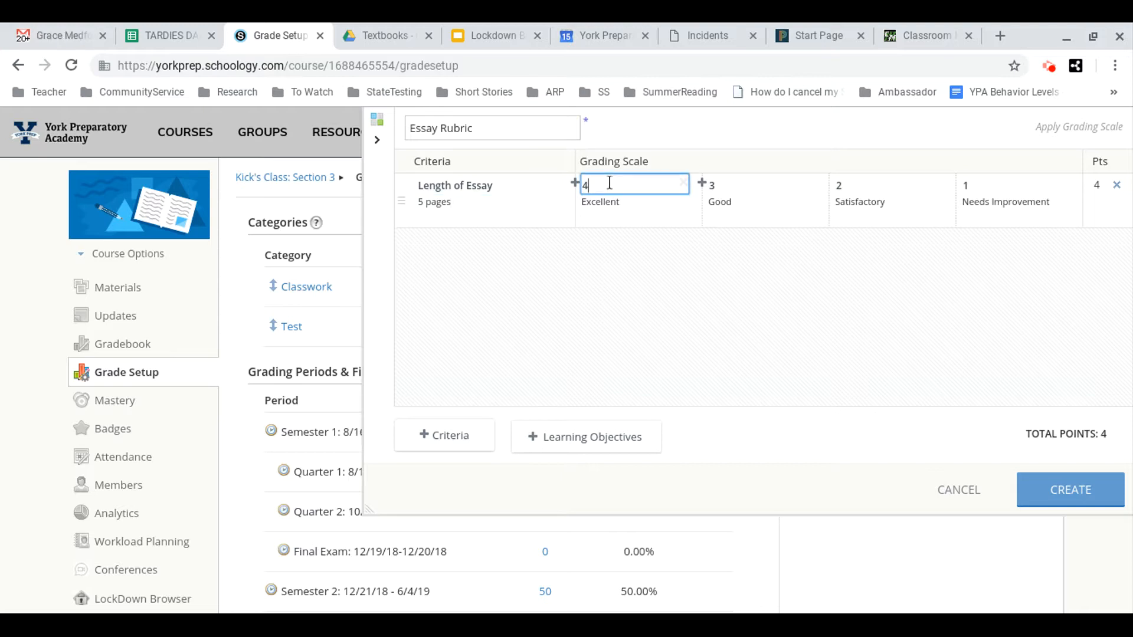
click(657, 199)
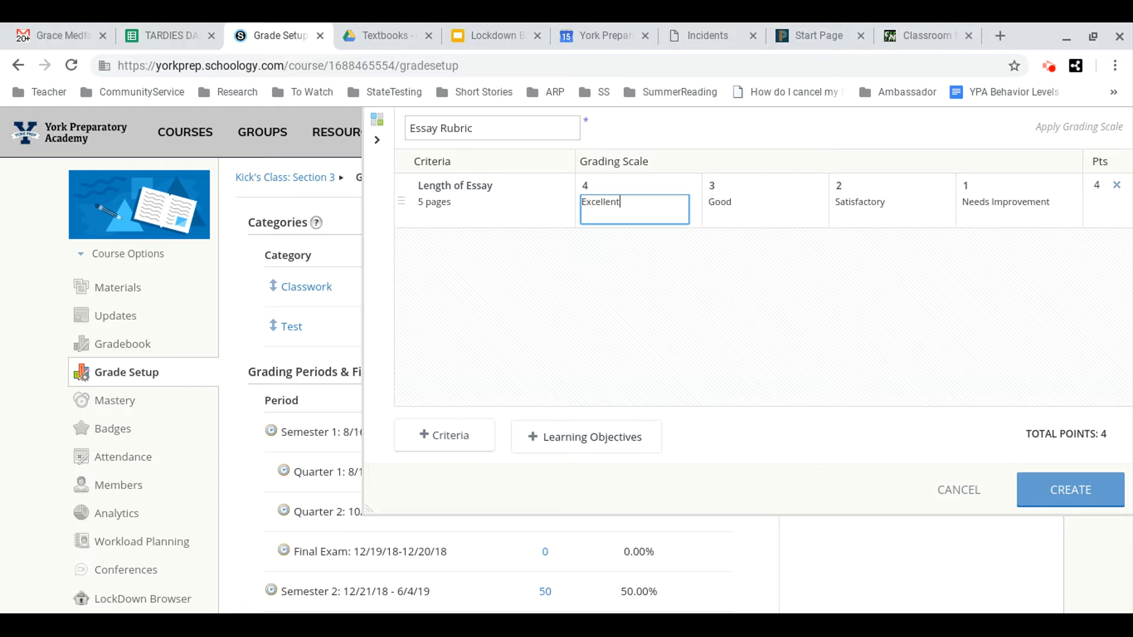
- Start adding learning objectives to the rubric and browse the state standards to South Carolina's College- and Career-Ready Standards
click(552, 443)
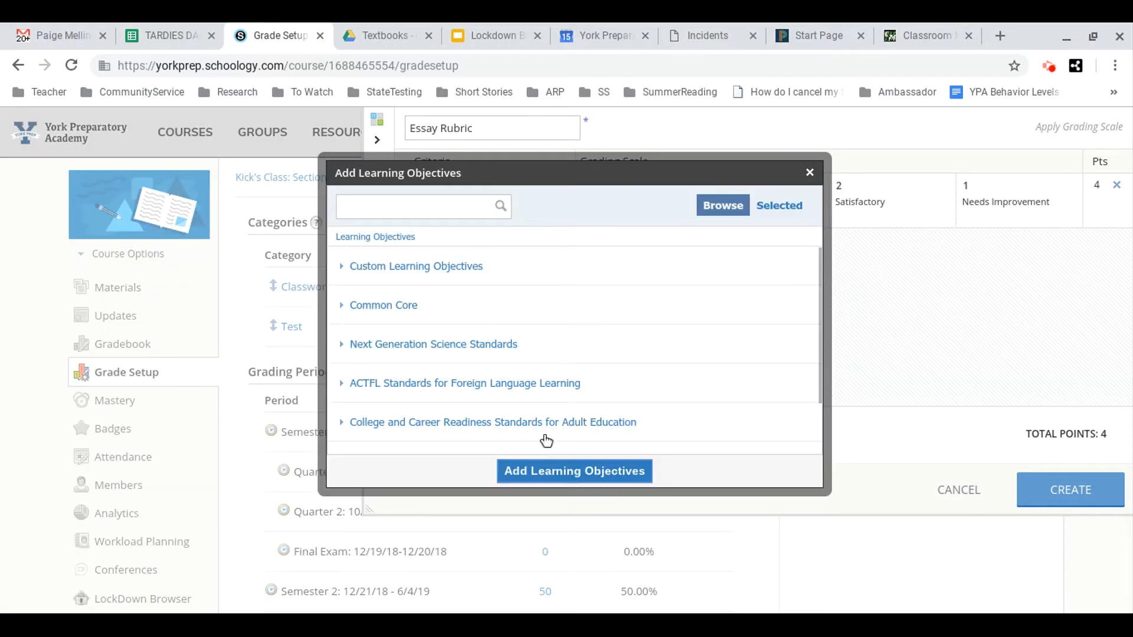
scroll(491, 379, down, 2)
click(370, 436)
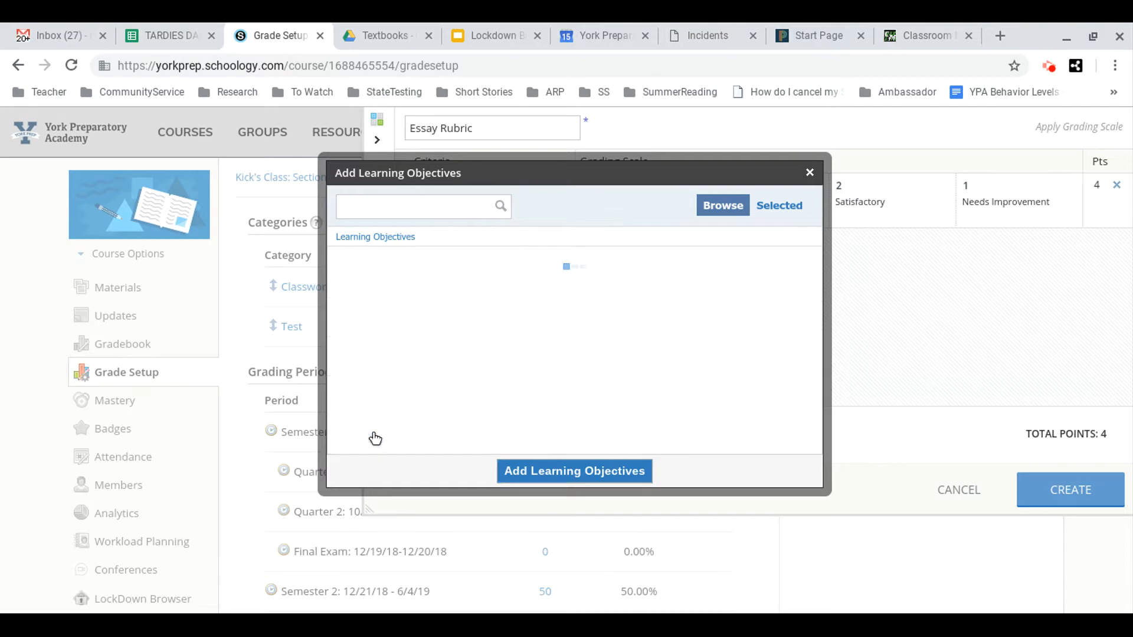
click(376, 438)
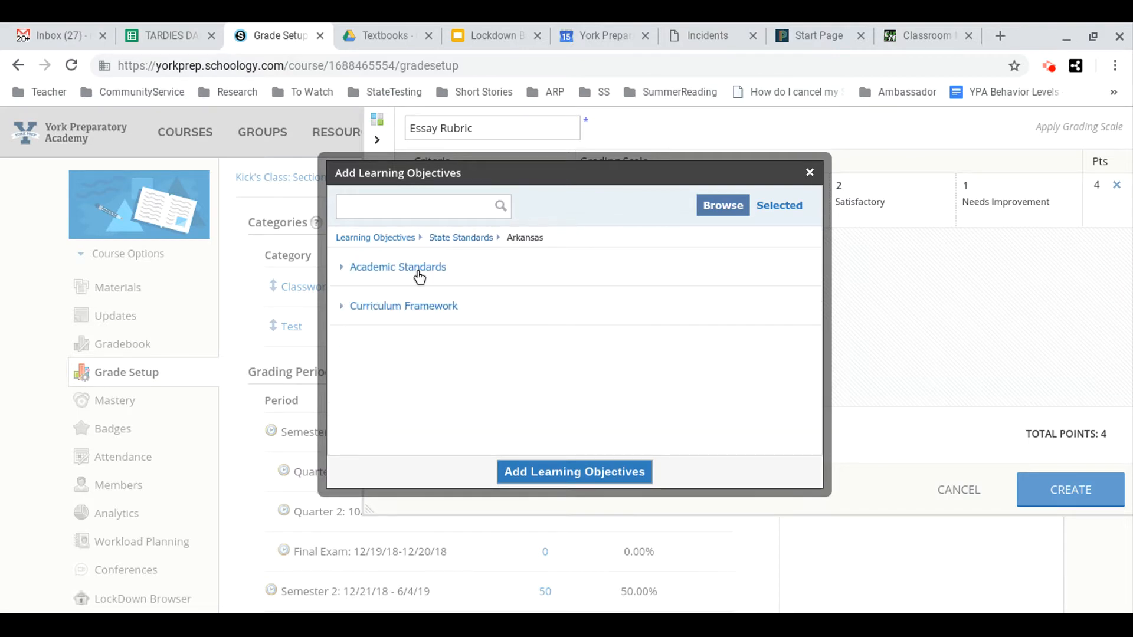
click(452, 235)
click(413, 266)
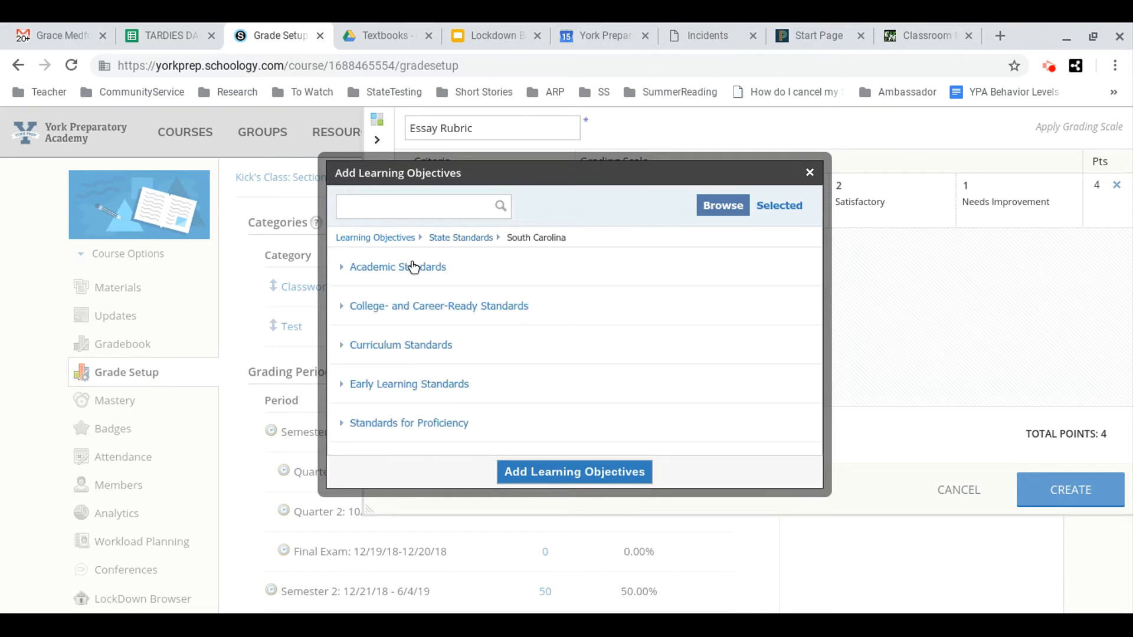
click(402, 312)
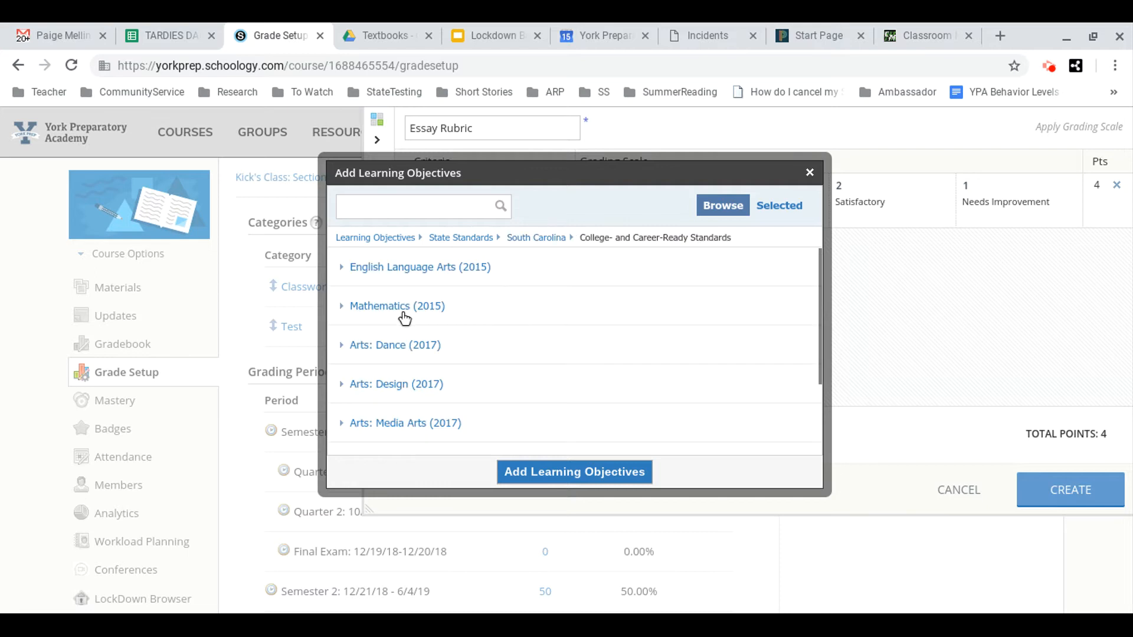
- Browse English Language Arts (2015) for Grade Seven down to the informative/explanatory writing standard LA.7.W.MCC.2.1
click(399, 267)
scroll(393, 354, down, 3)
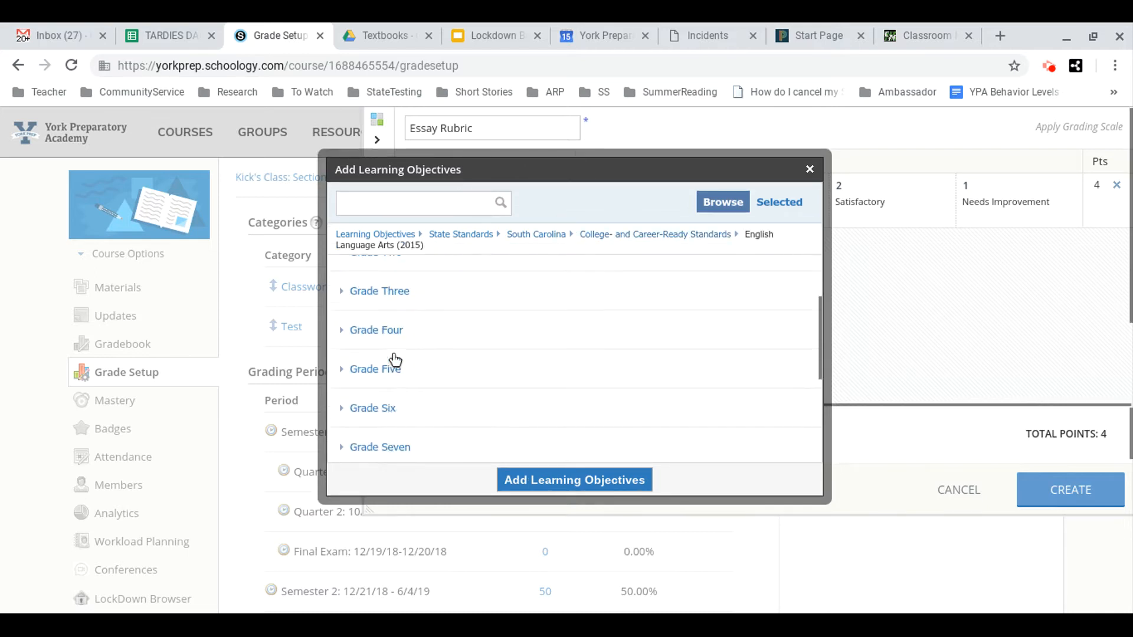
scroll(395, 361, down, 1)
click(395, 359)
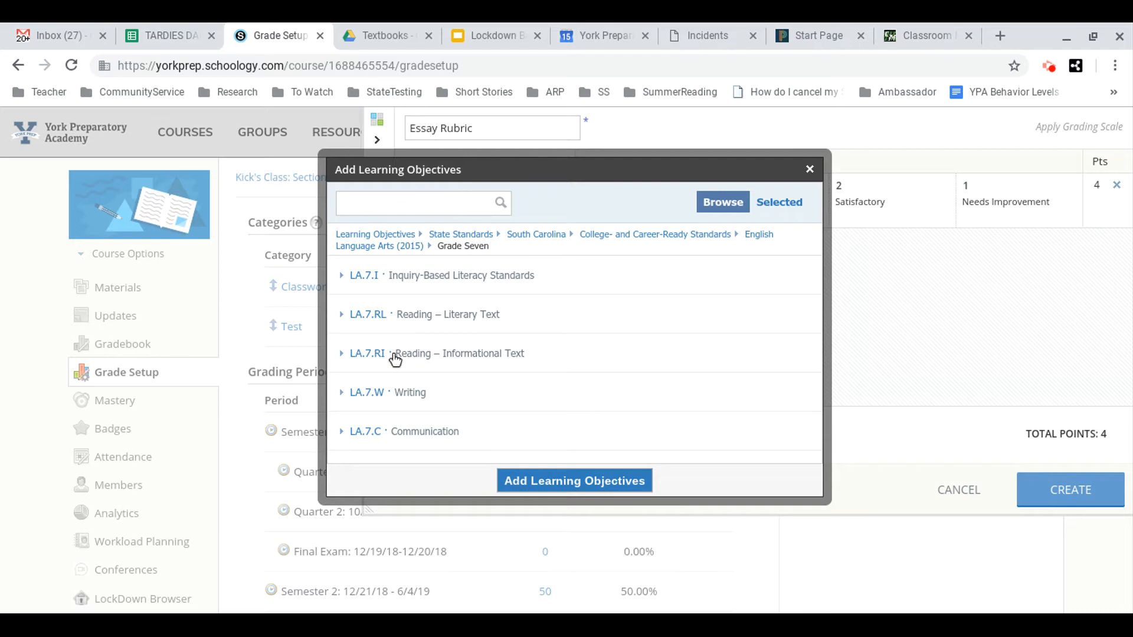
click(411, 393)
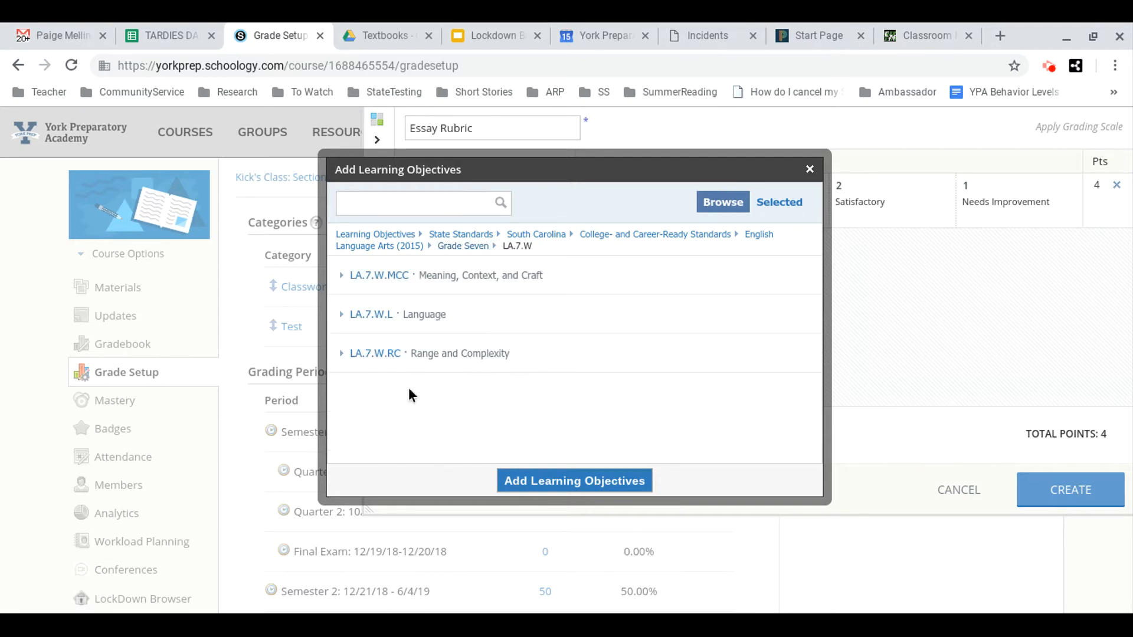
click(463, 280)
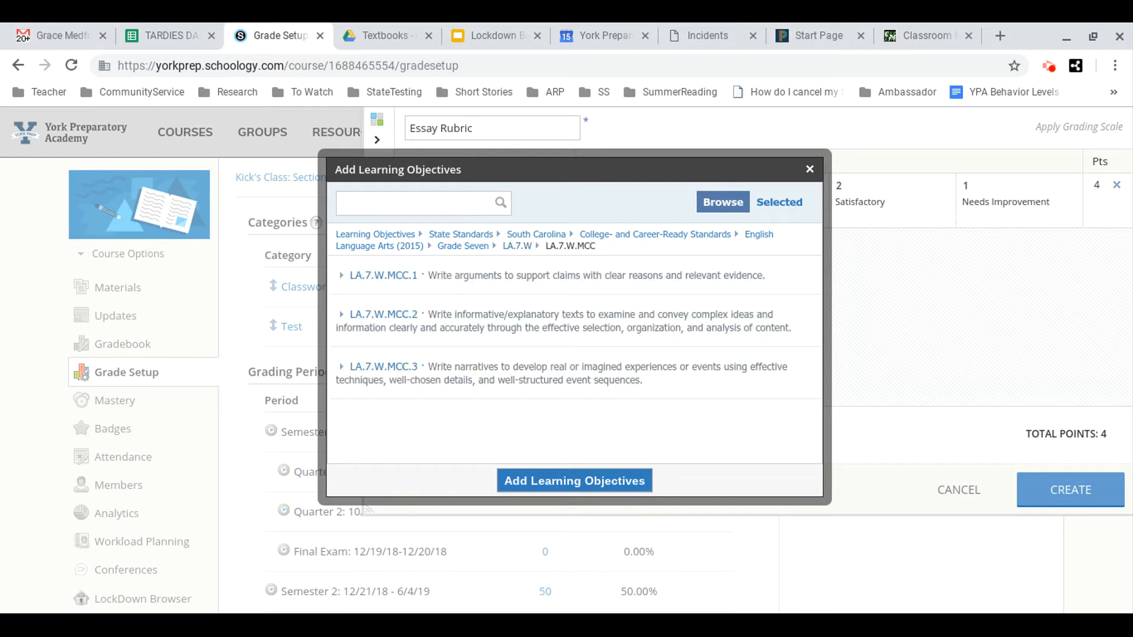
click(570, 331)
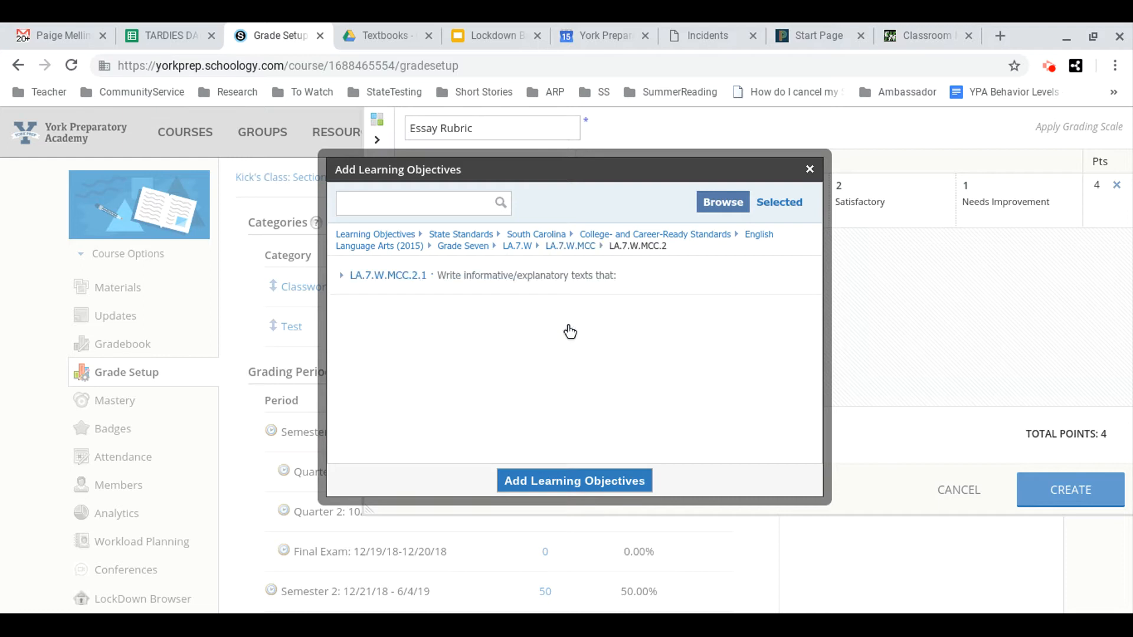
click(538, 279)
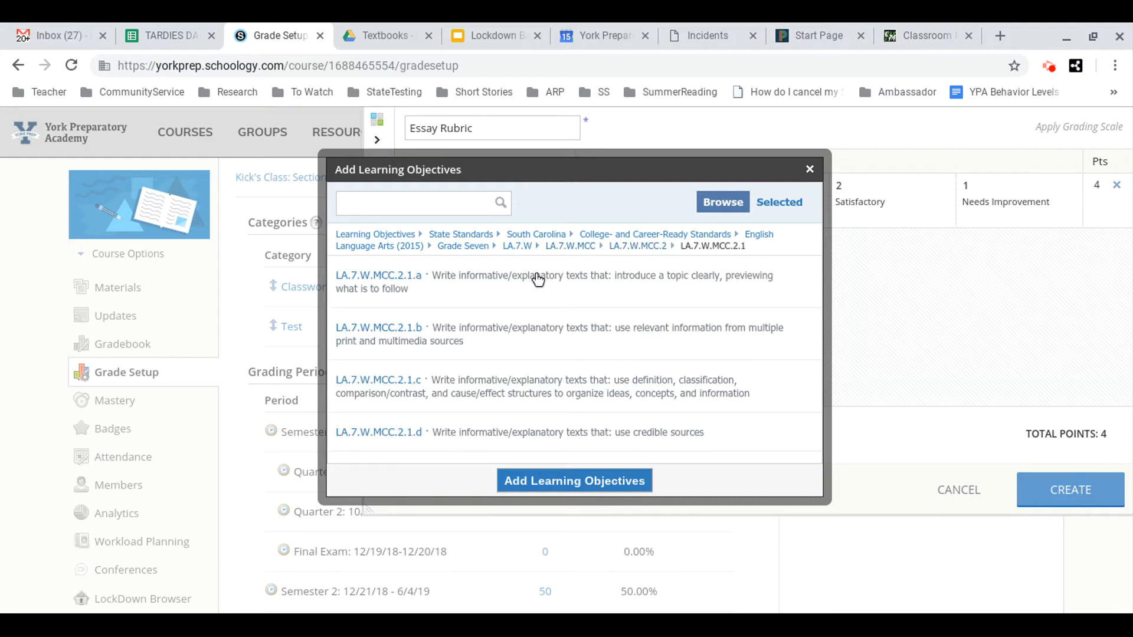
- Add the learning objectives LA.7.W.MCC.2.1.a through LA.7.W.MCC.2.1.f to the rubric as criteria
click(539, 280)
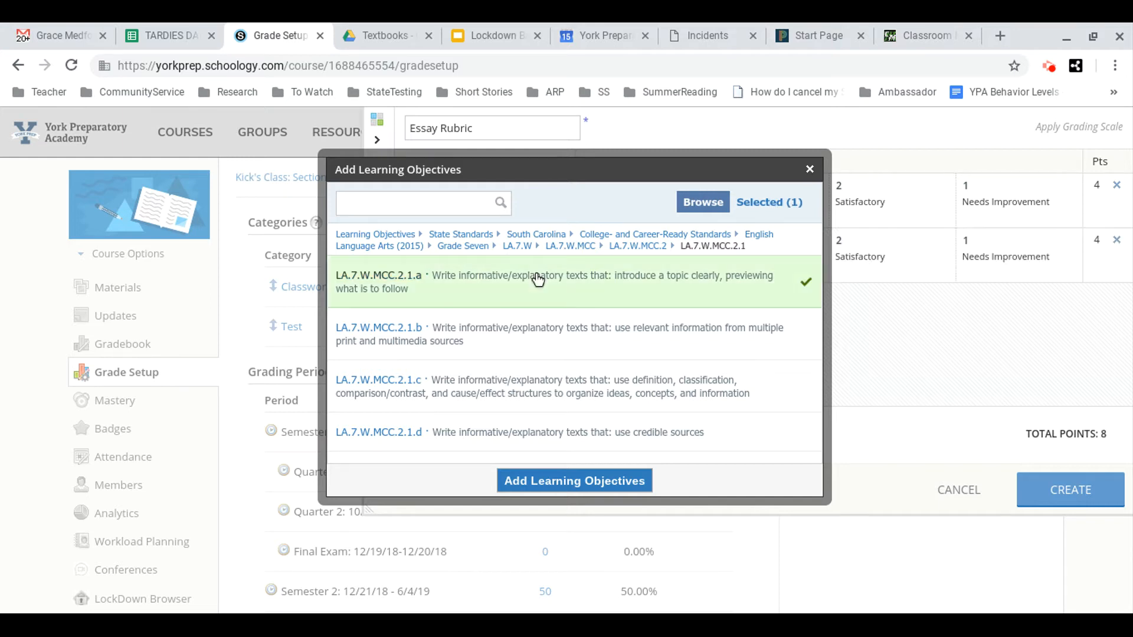
click(547, 333)
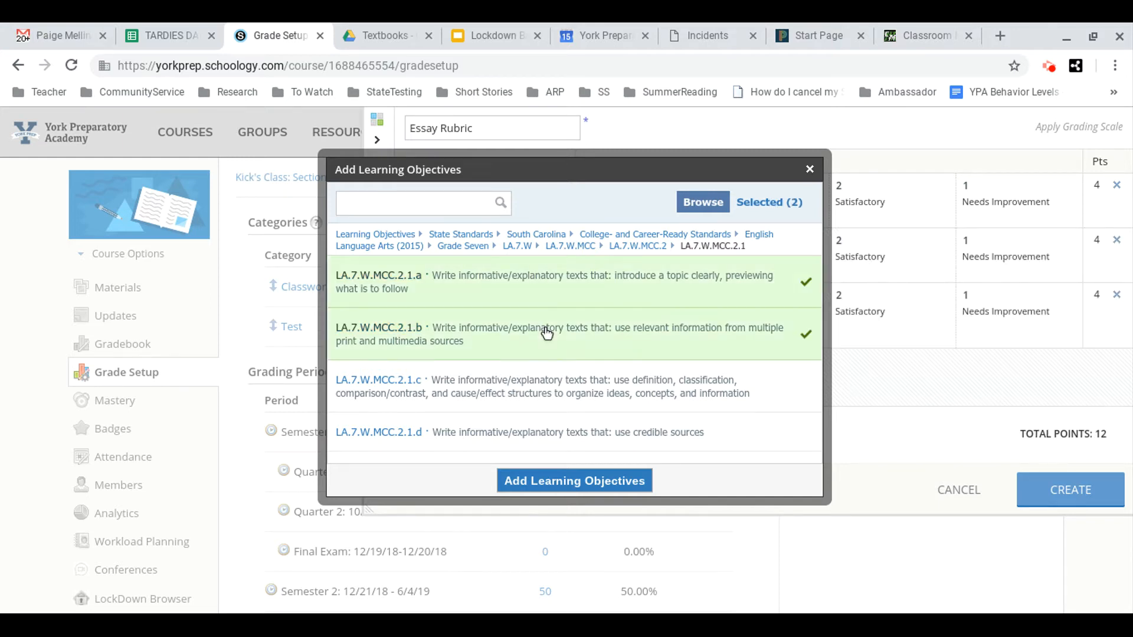
click(555, 408)
click(555, 434)
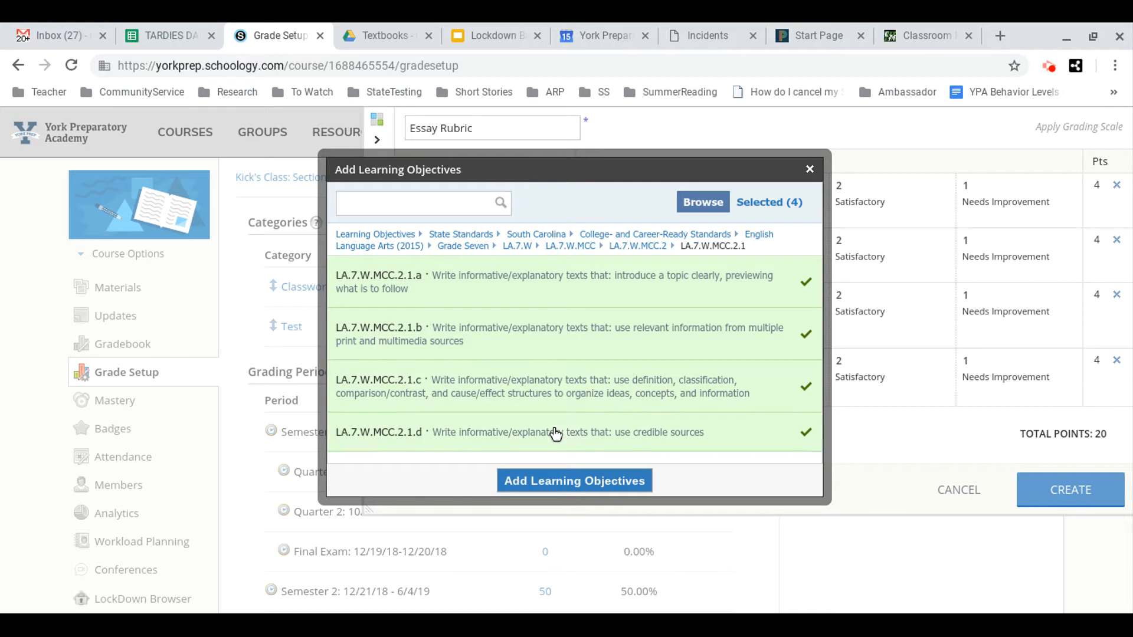
scroll(555, 434, down, 2)
click(573, 367)
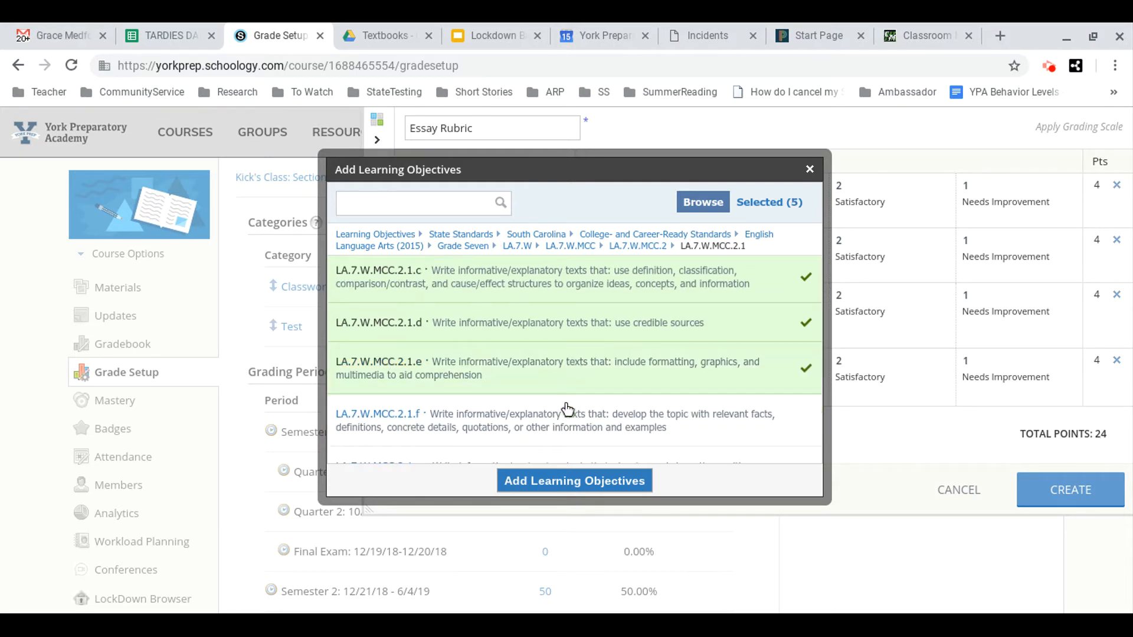
click(568, 414)
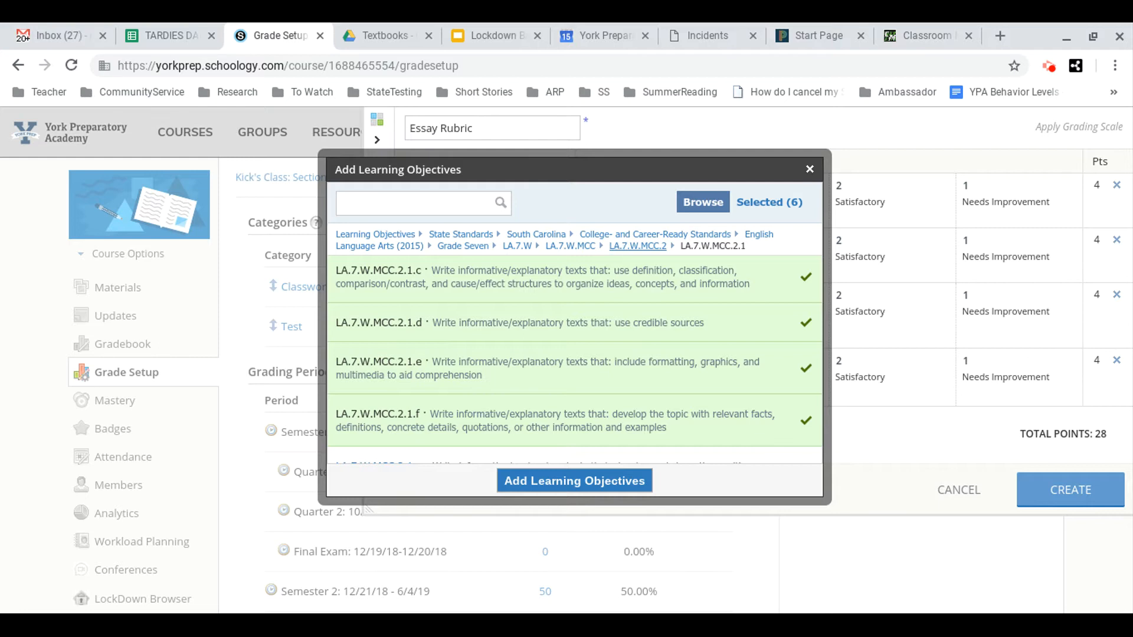
click(577, 479)
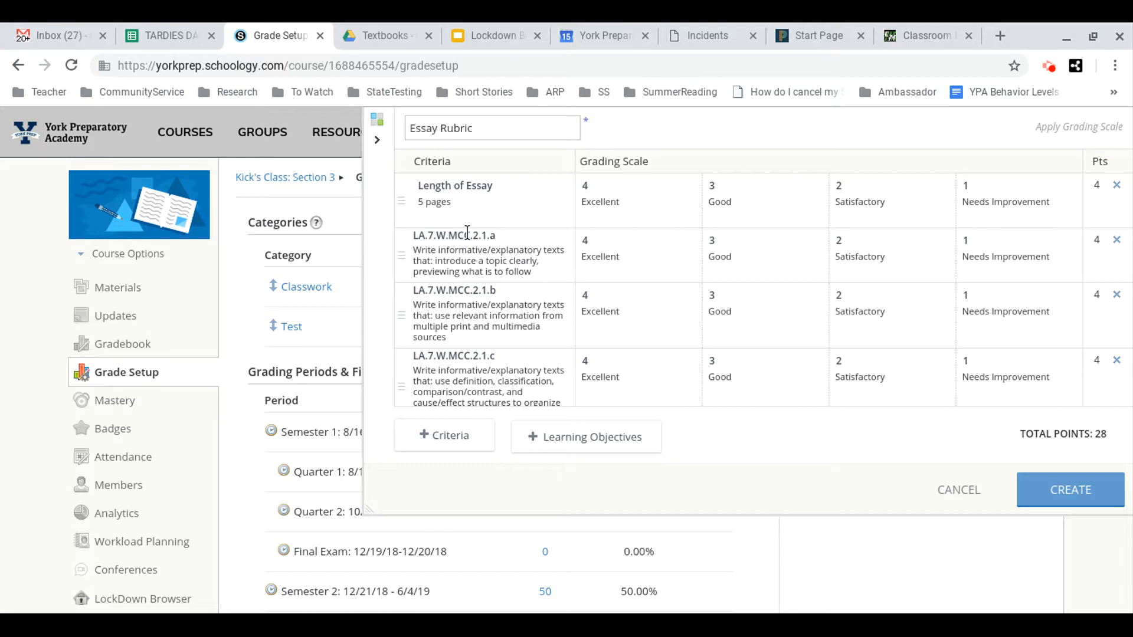
- Set the Excellent score of the LA.7.W.MCC.2.1.a criterion to 10 points
click(600, 240)
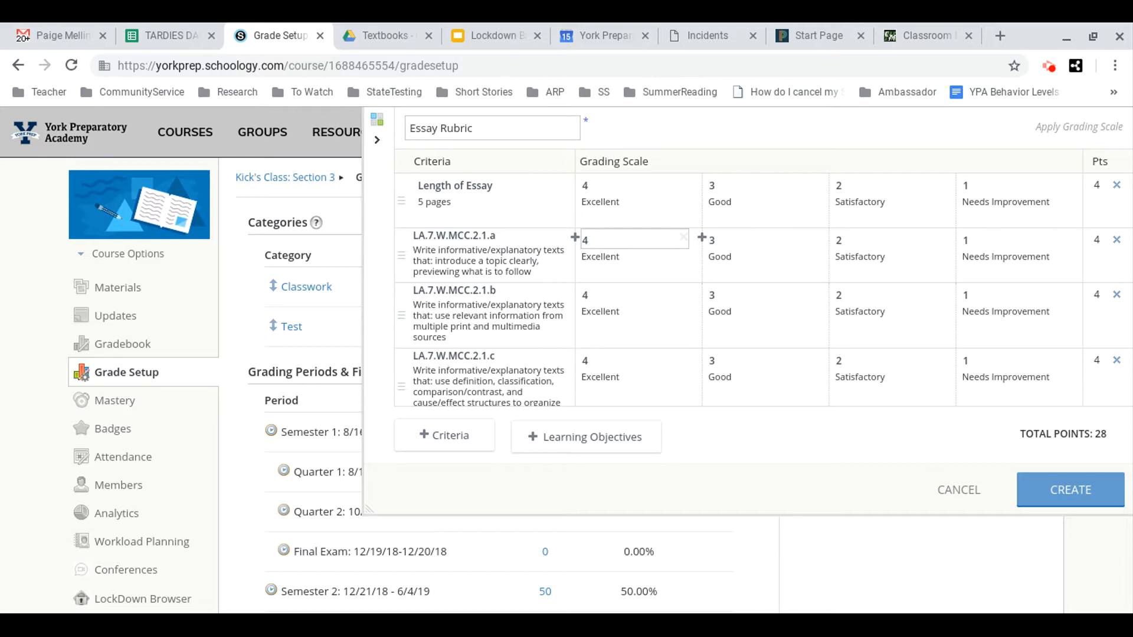
click(586, 182)
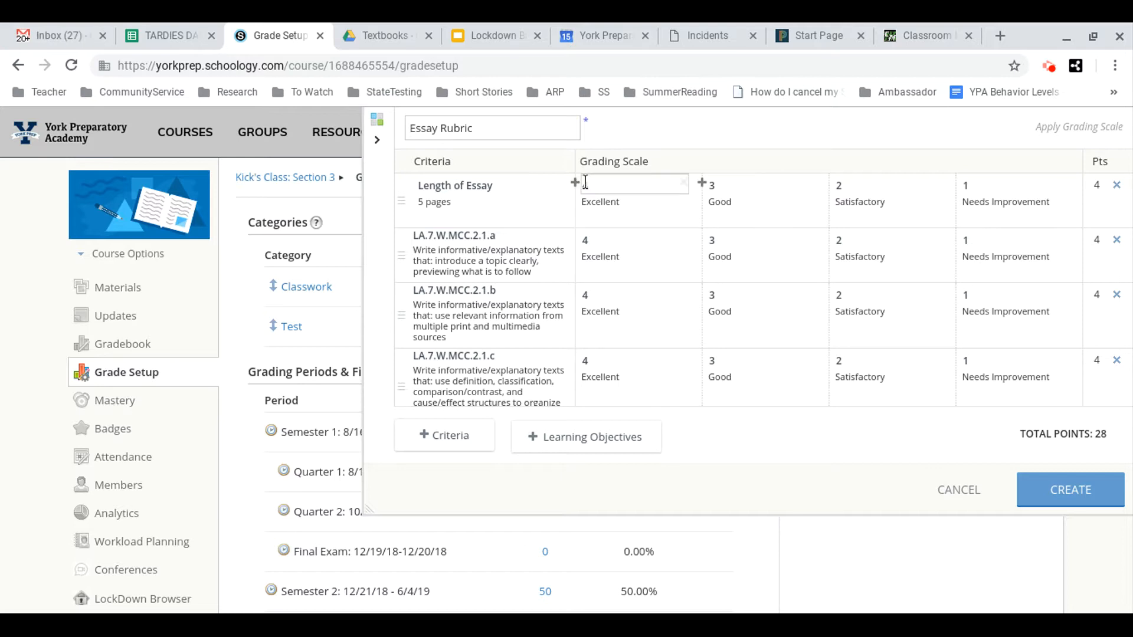
click(603, 239)
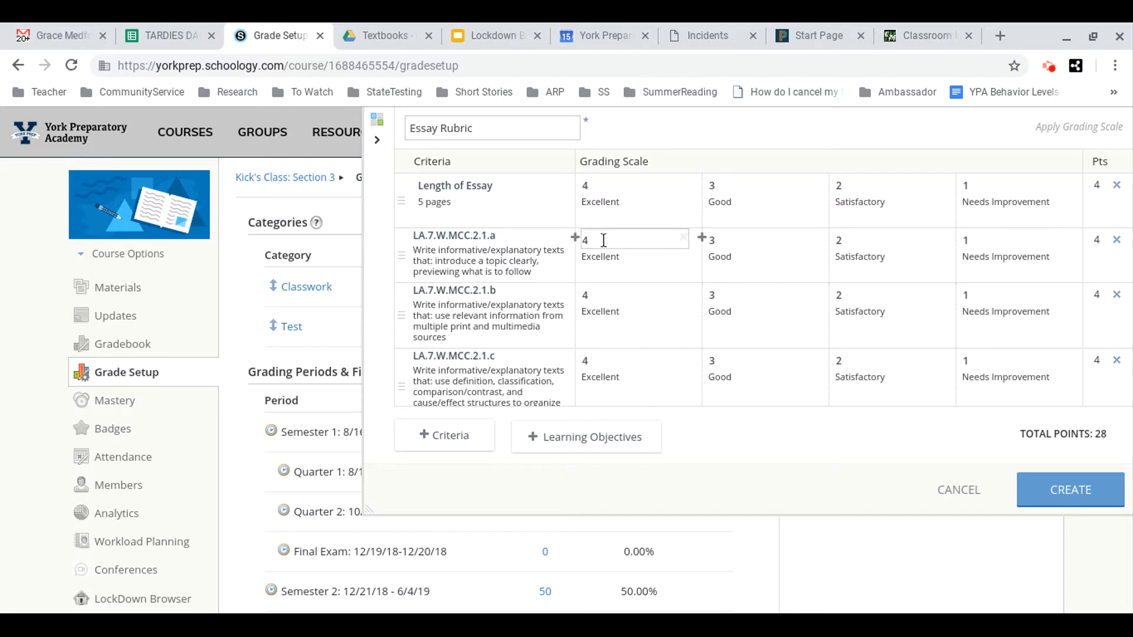
click(604, 241)
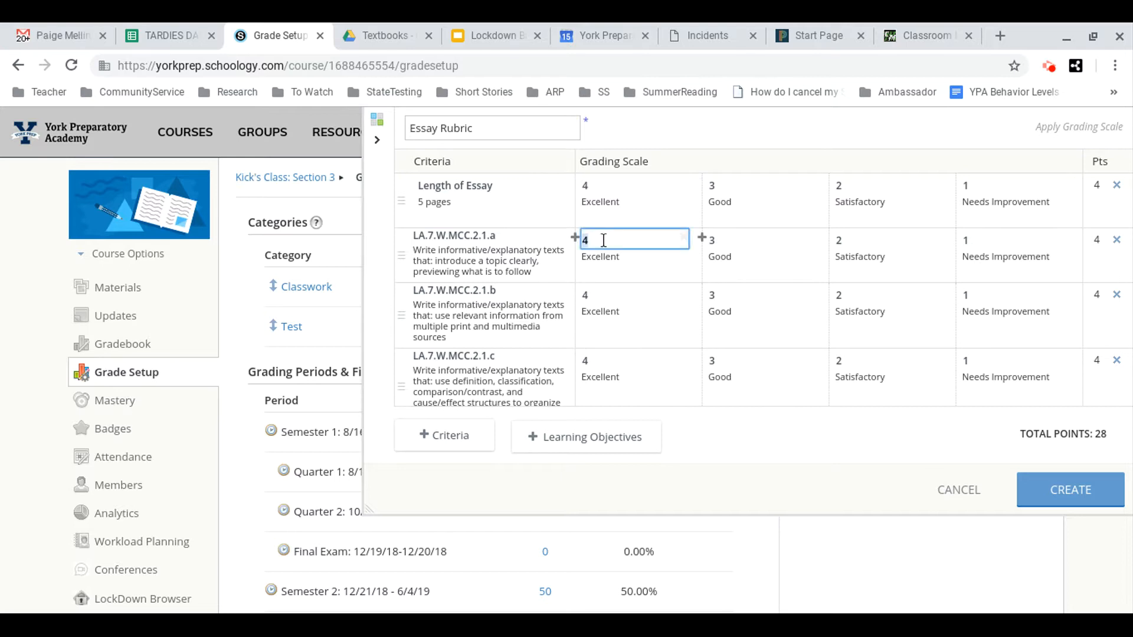
text(10)
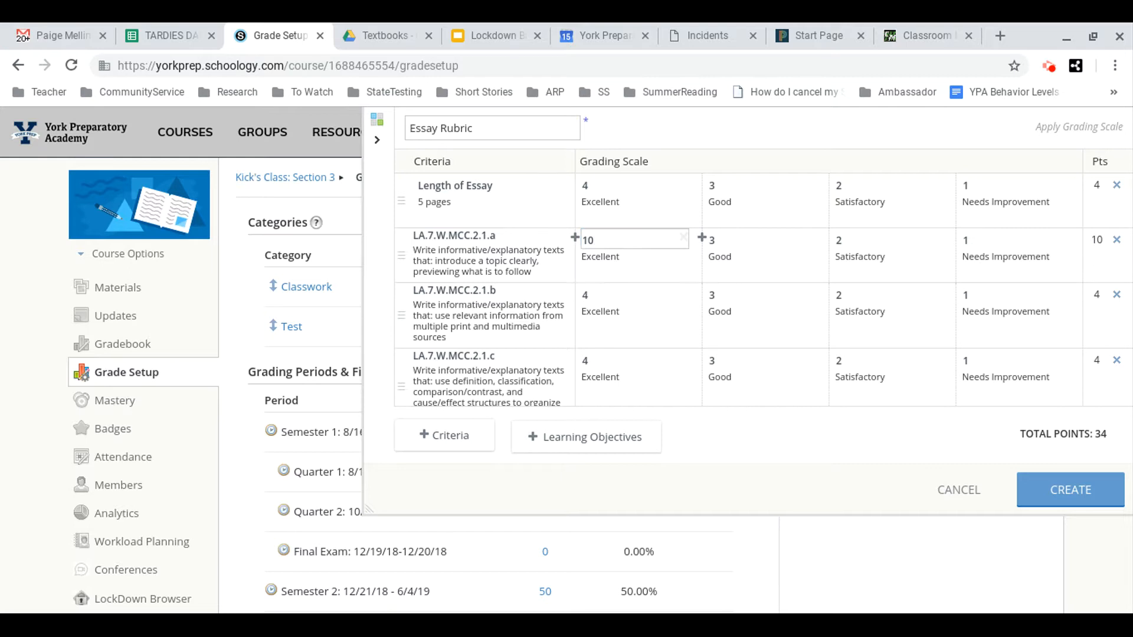
- Set the LA.7.W.MCC.2.1.a criterion's Good score to 8 and Satisfactory score to 6, and create the rubric
key(Tab)
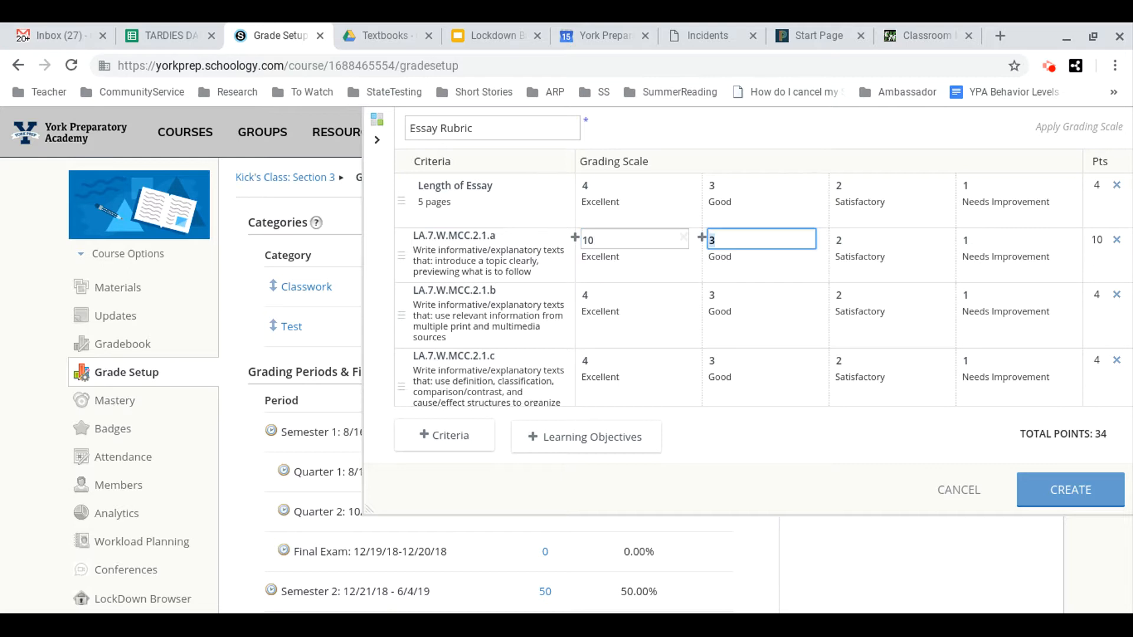
text(8)
key(Tab)
text(6)
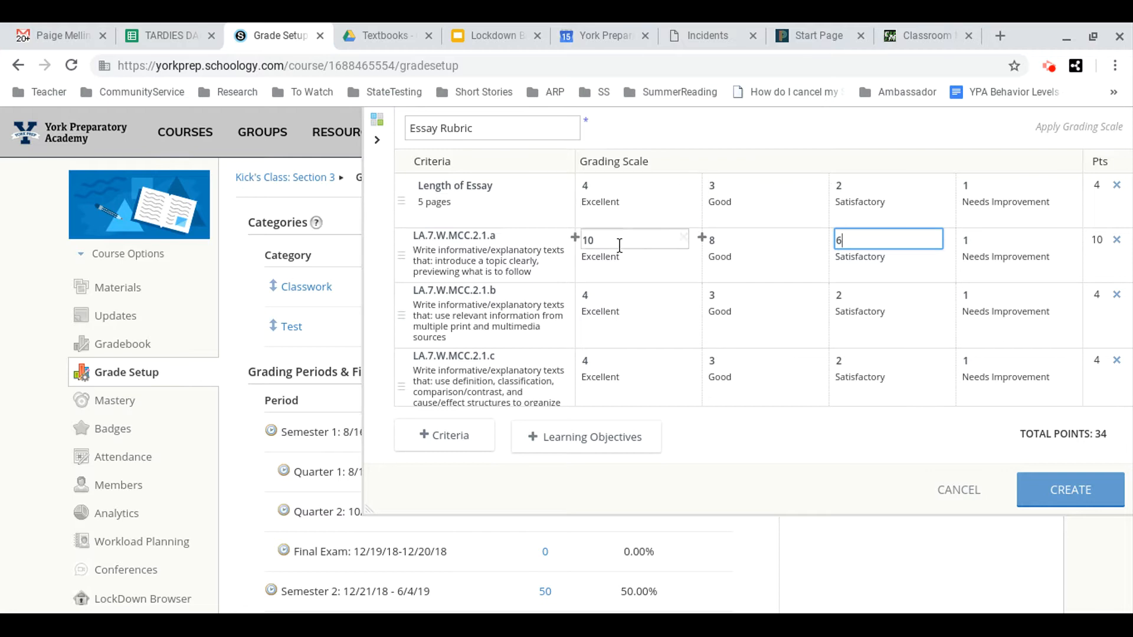
click(619, 262)
double_click(619, 263)
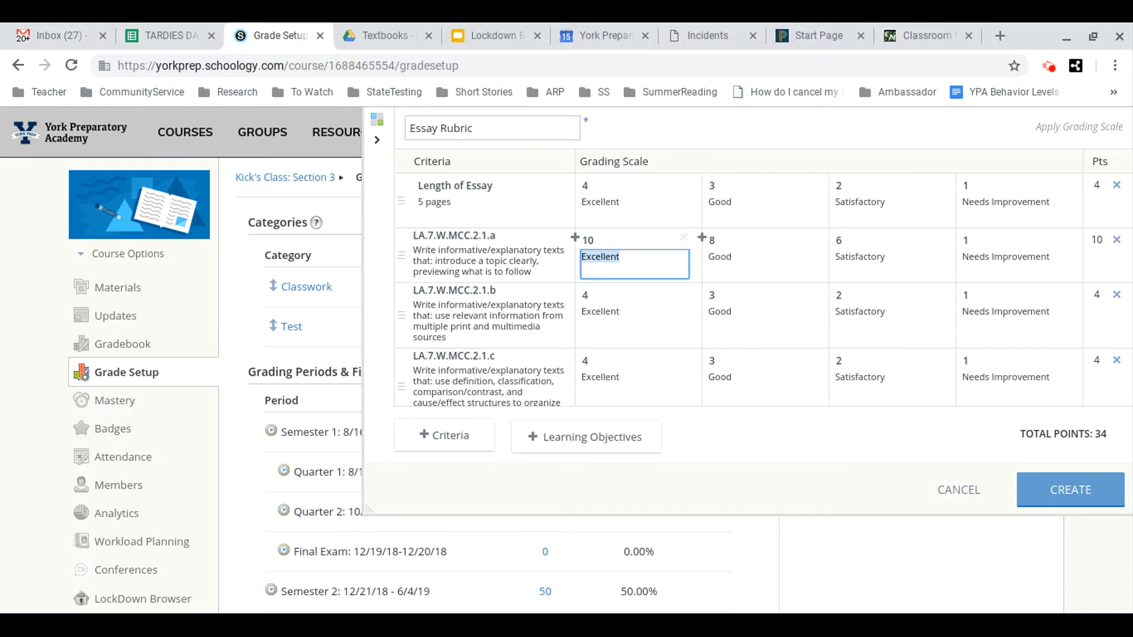
click(1066, 488)
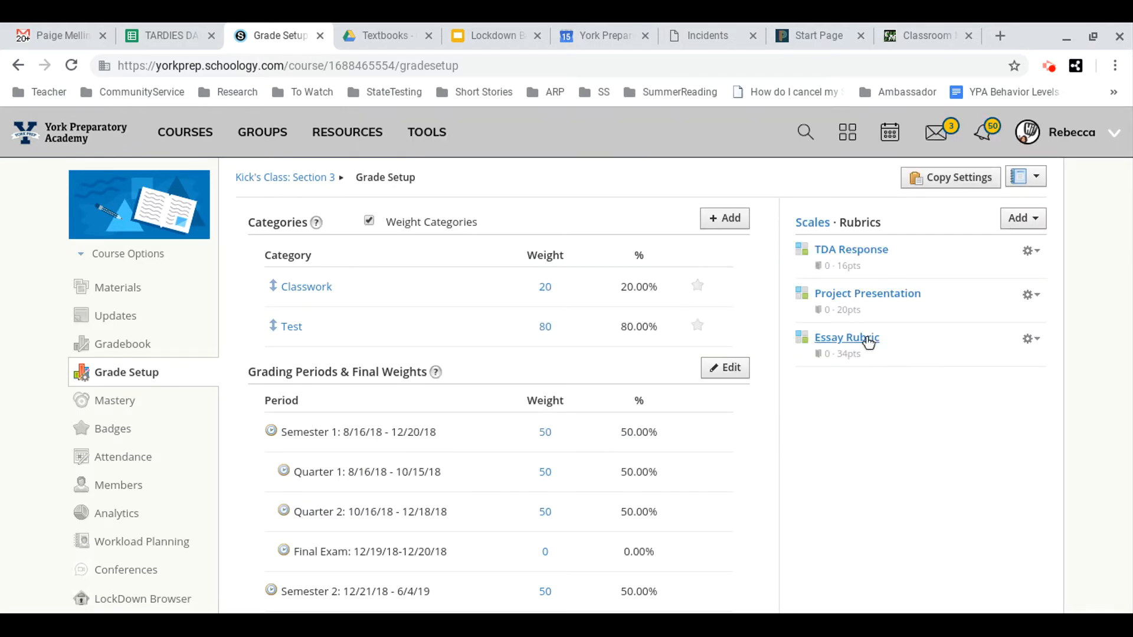
click(1031, 340)
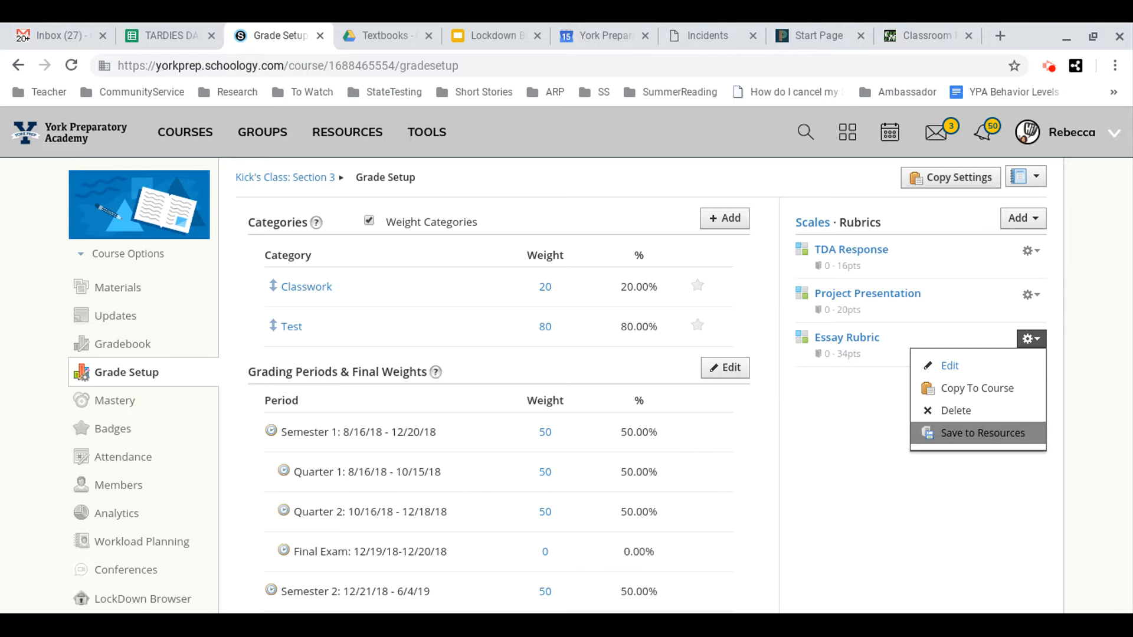
click(871, 416)
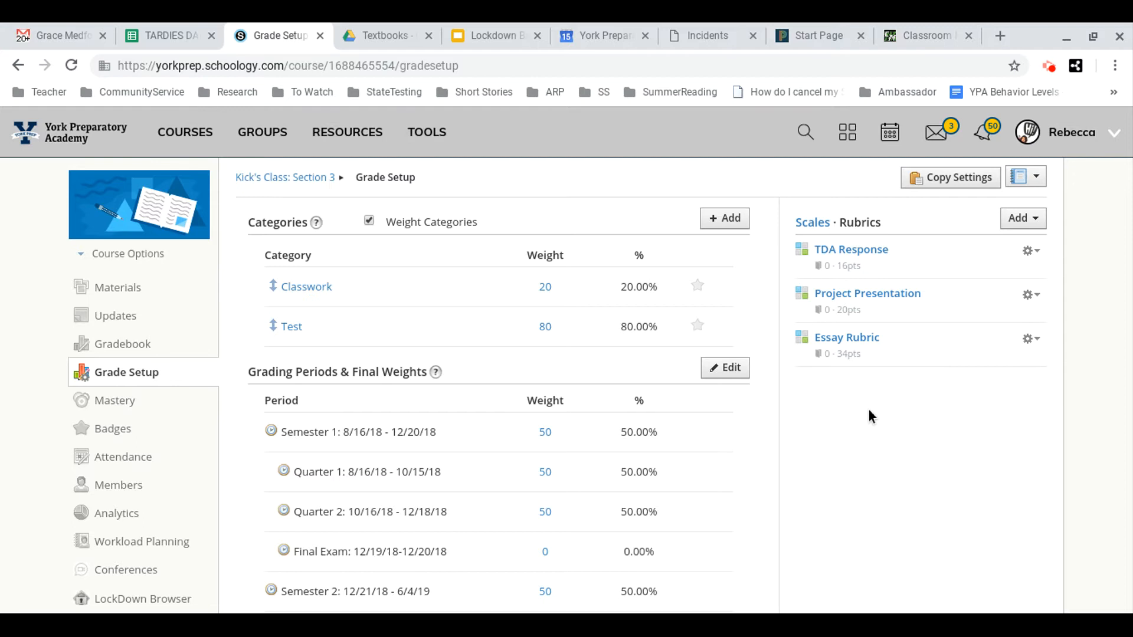
- Start a new test/quiz in the course materials and name it Fever 1793 Test
click(112, 289)
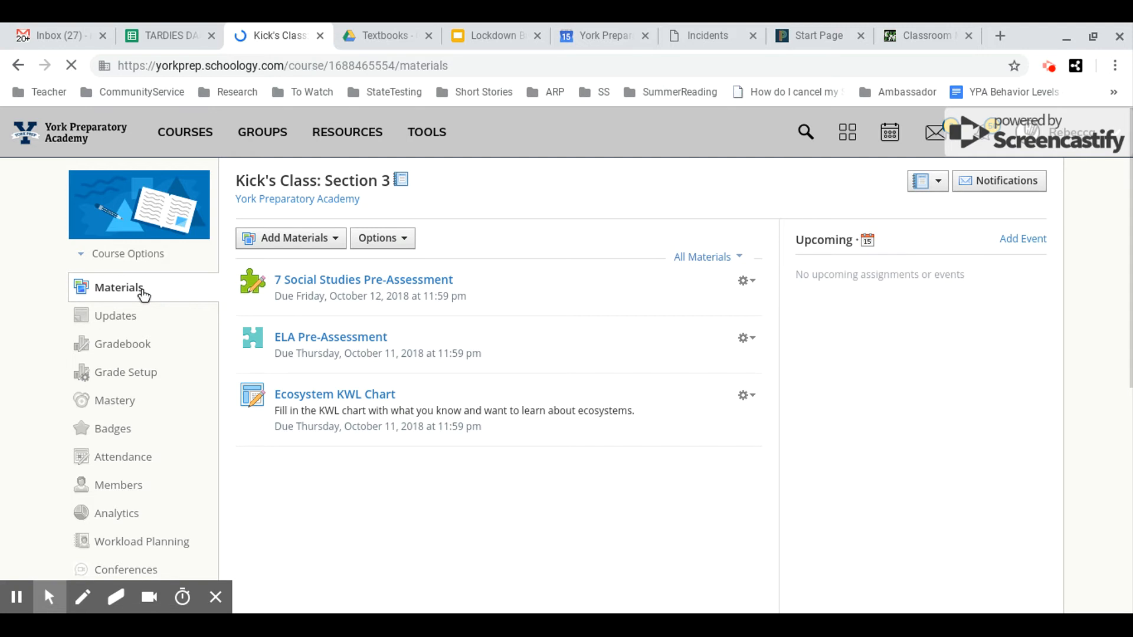
click(305, 238)
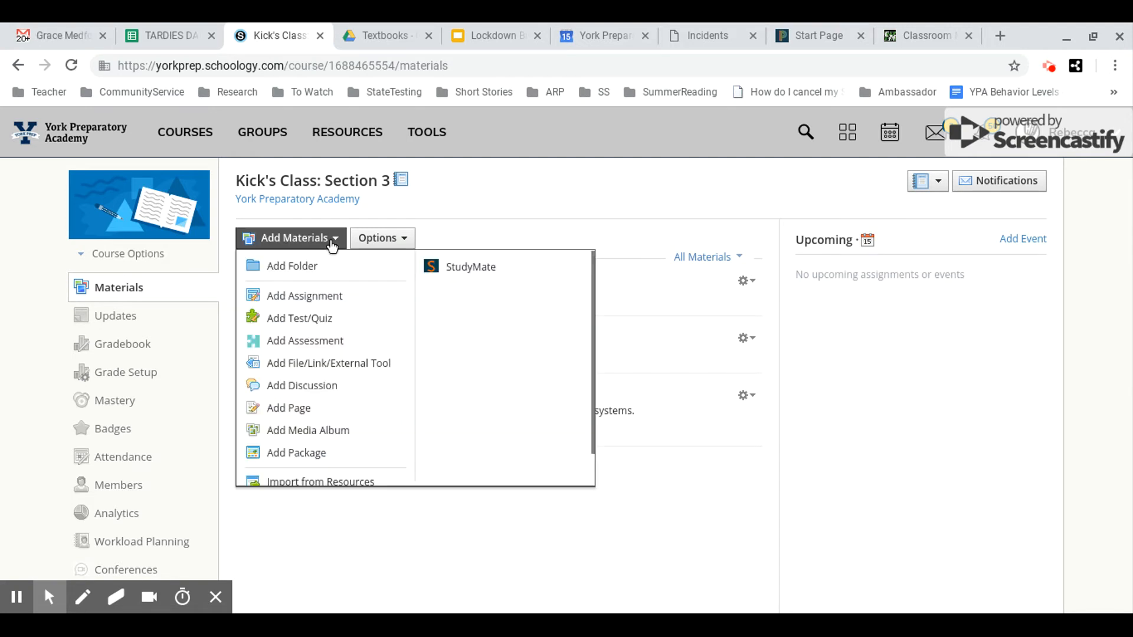
click(317, 326)
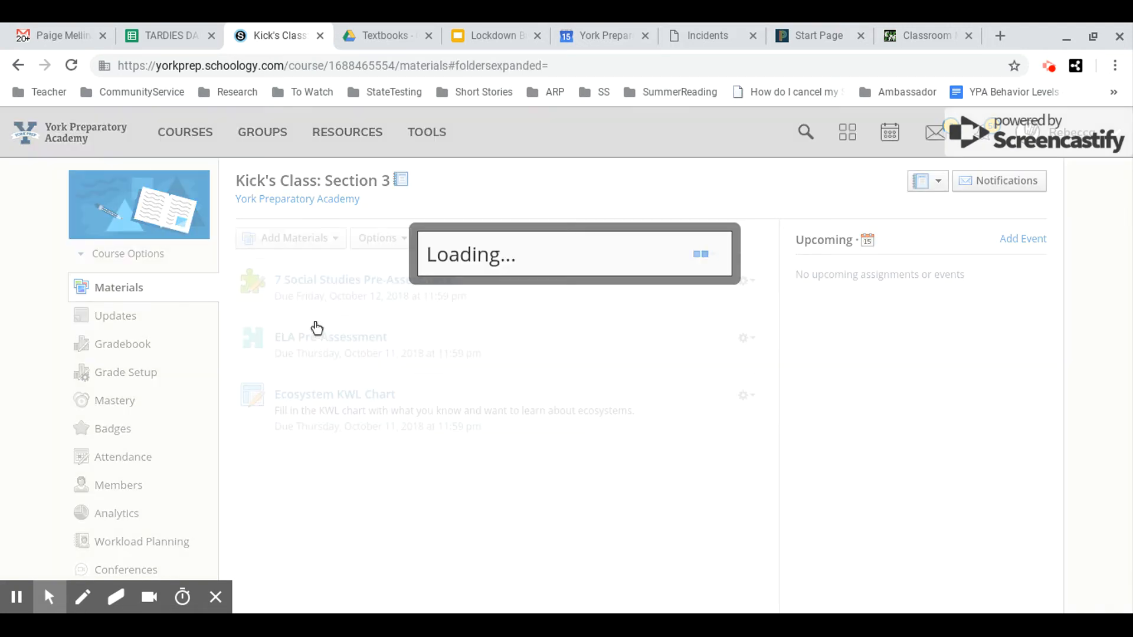
text(F)
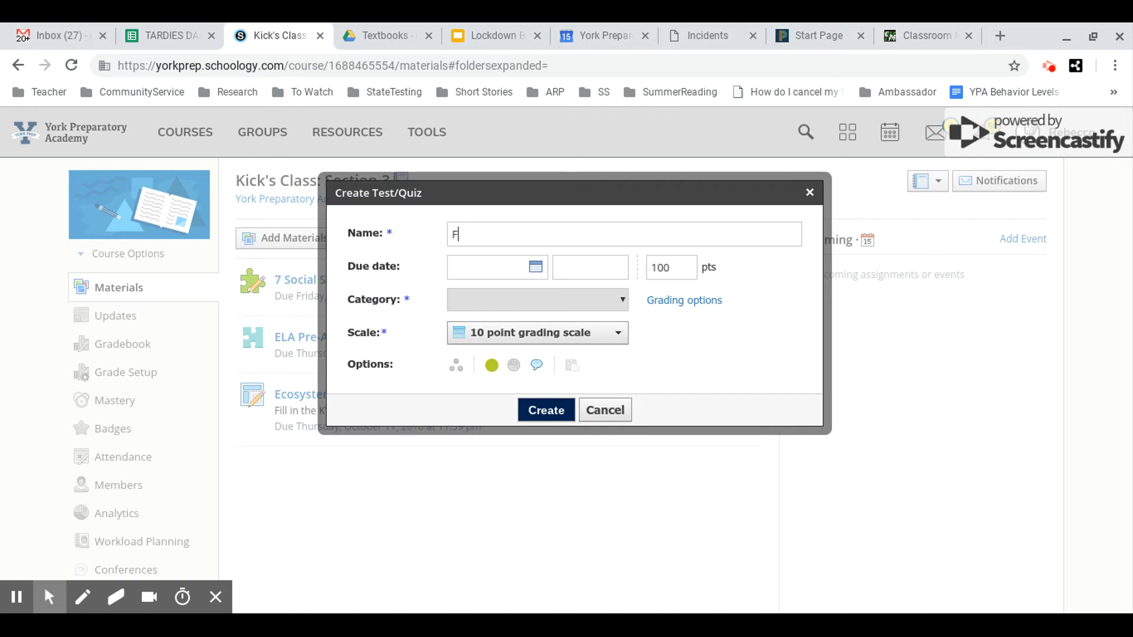
text(ever 1793 Test)
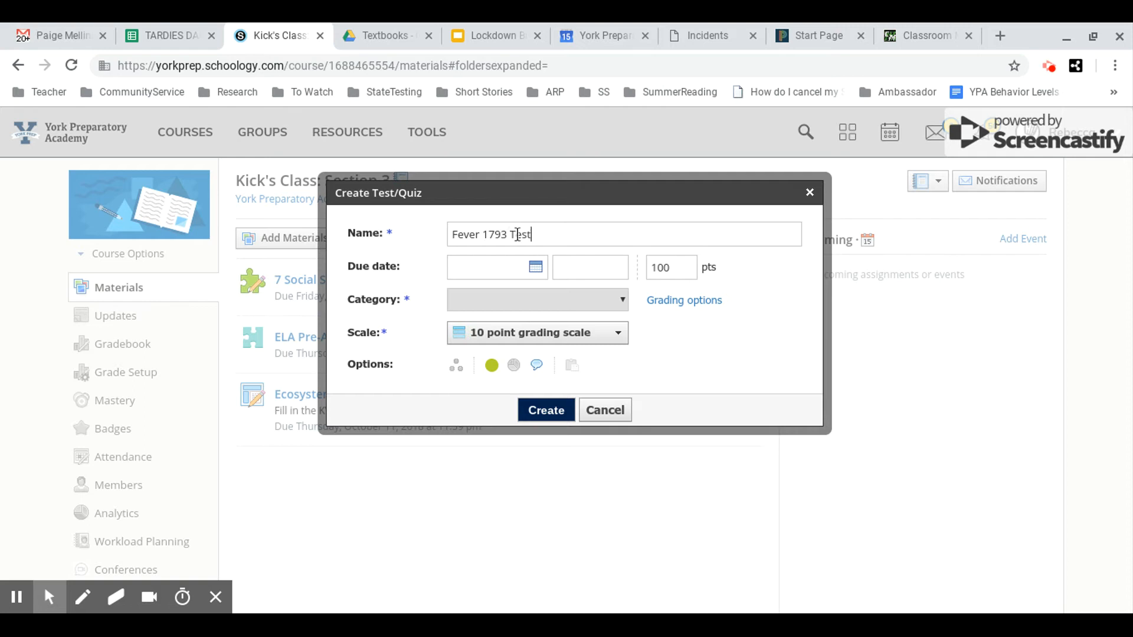
- Set the test's due date to 11/16/18, choose a grading category, and create it
click(535, 267)
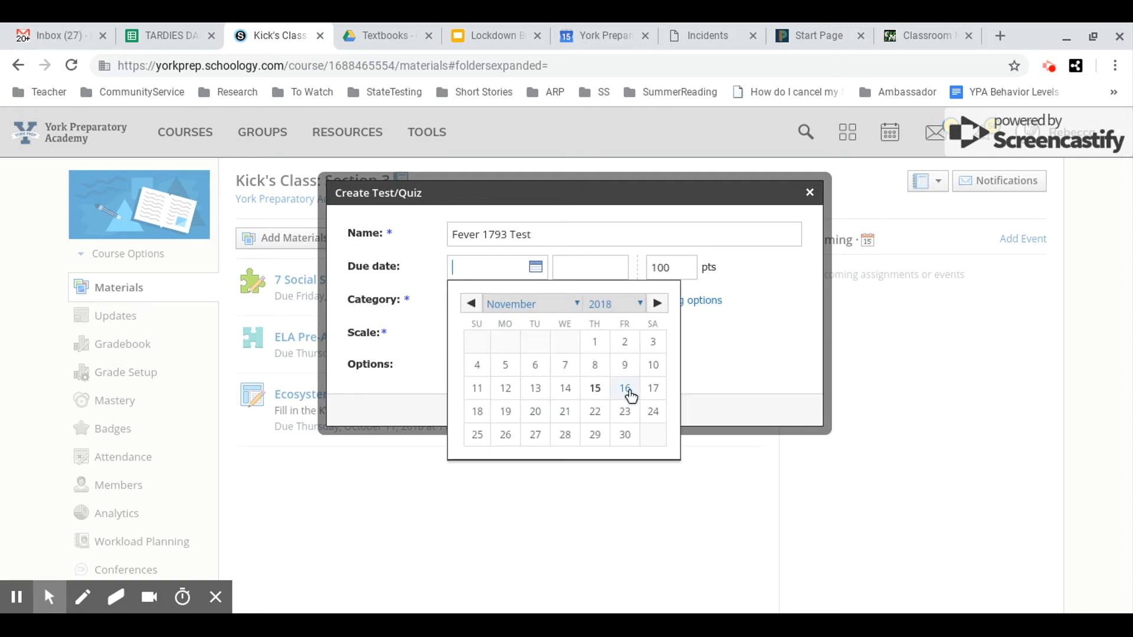
click(626, 390)
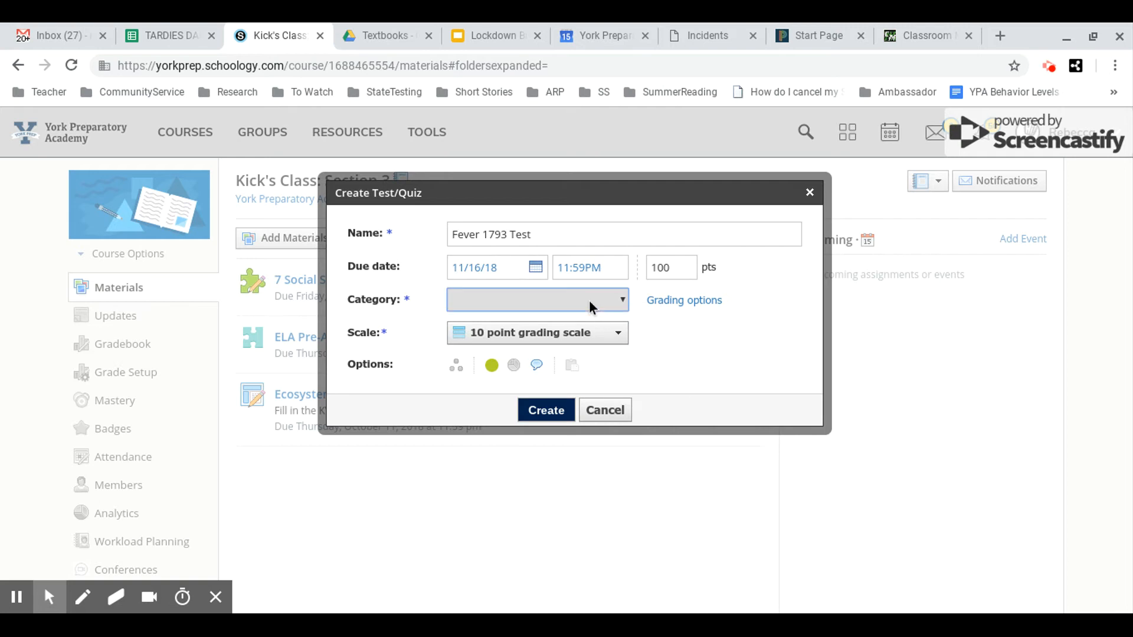
click(592, 307)
click(572, 320)
click(532, 412)
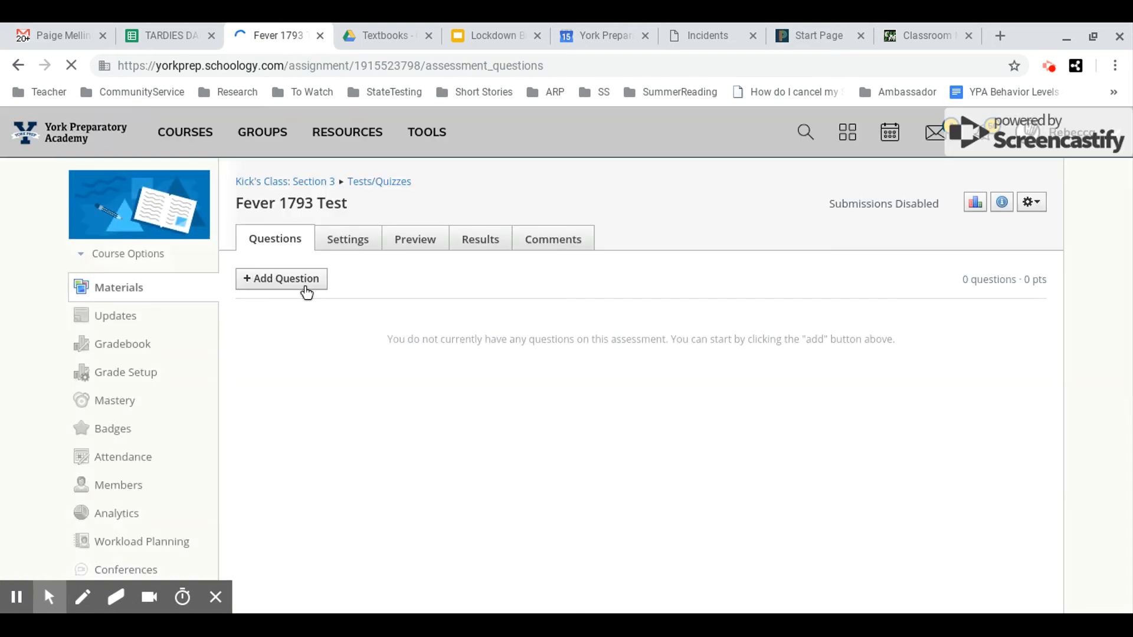
- Add an essay question to the test with the prompt "Write a brief summary of the novel"
click(306, 293)
click(306, 376)
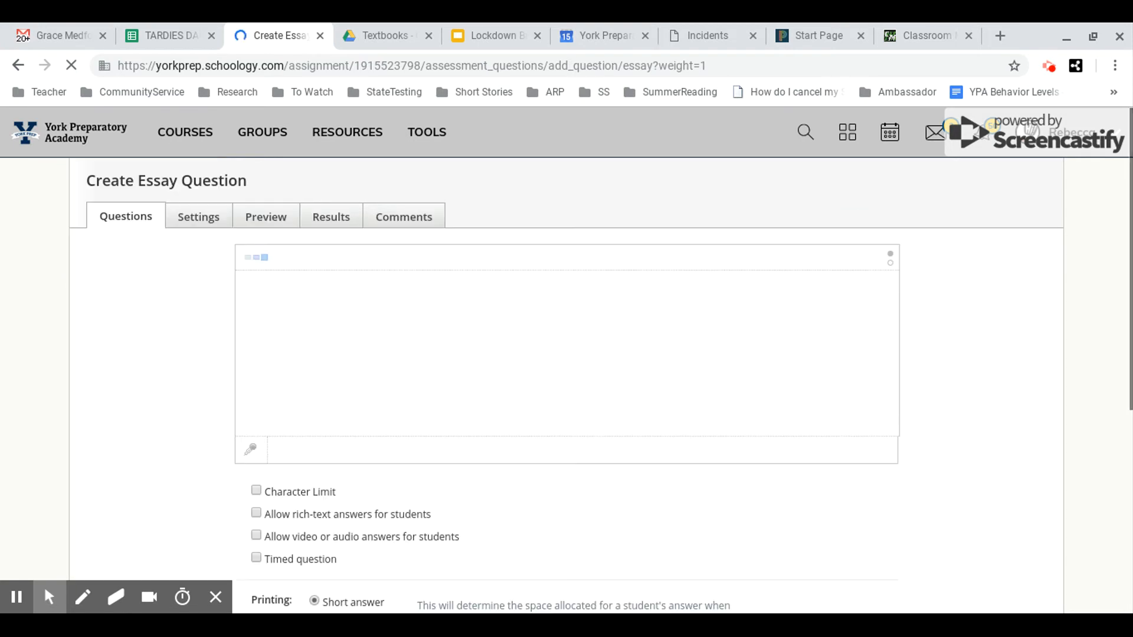
text(Wri)
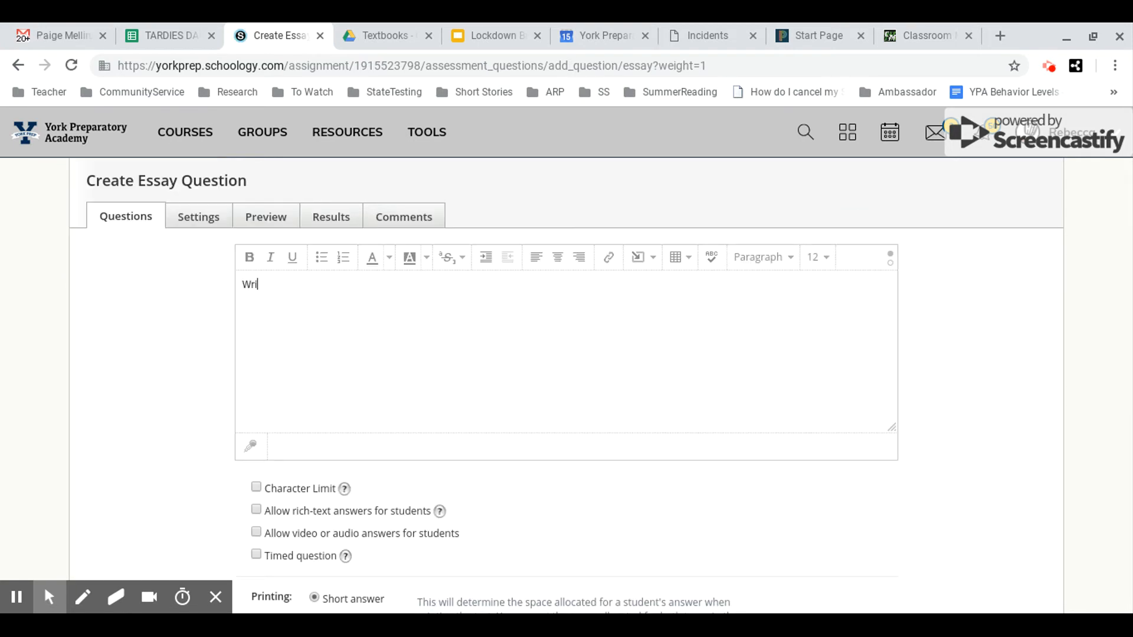
text(te a brief summary of )
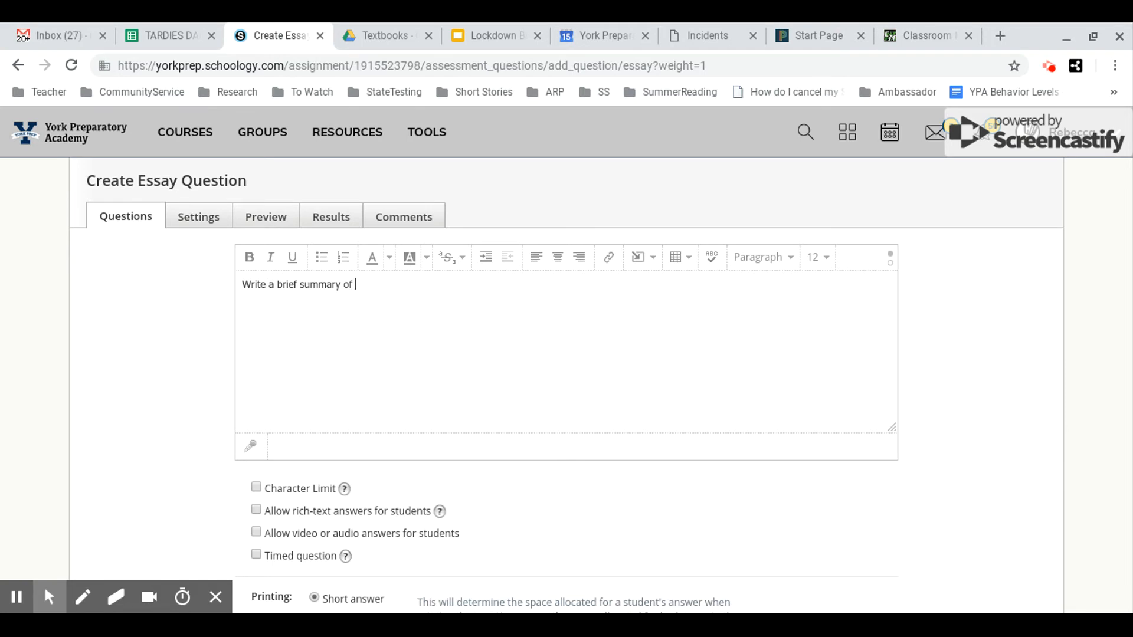
text(the nove)
key(BackSpace)
text(ovel)
- Attach the Essay Rubric to the essay question and create the question
scroll(177, 367, down, 5)
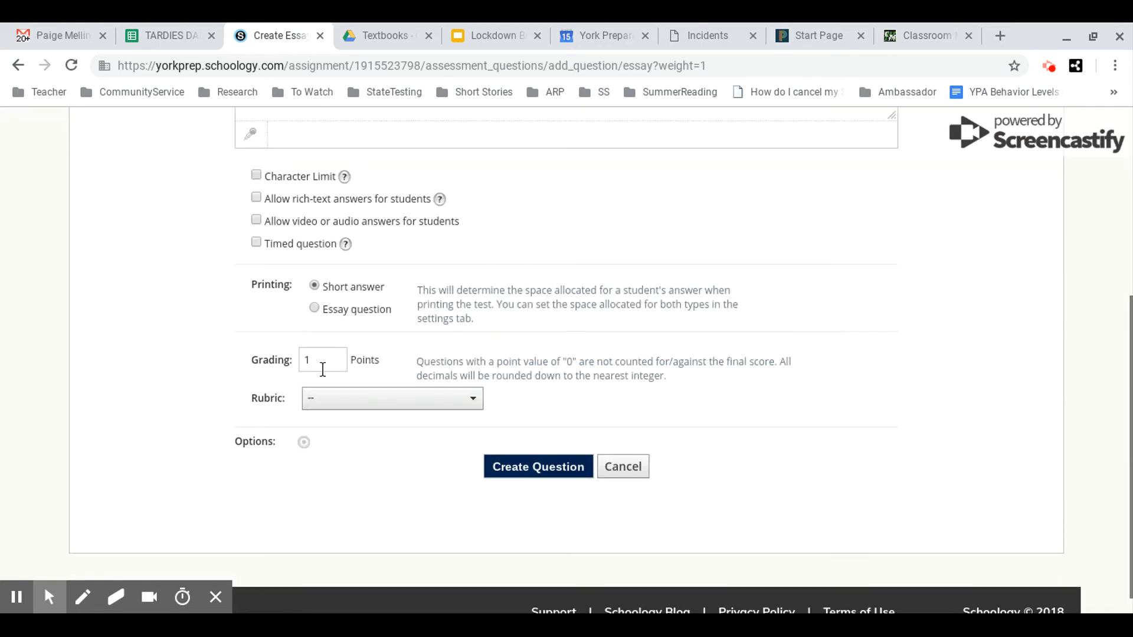
click(339, 407)
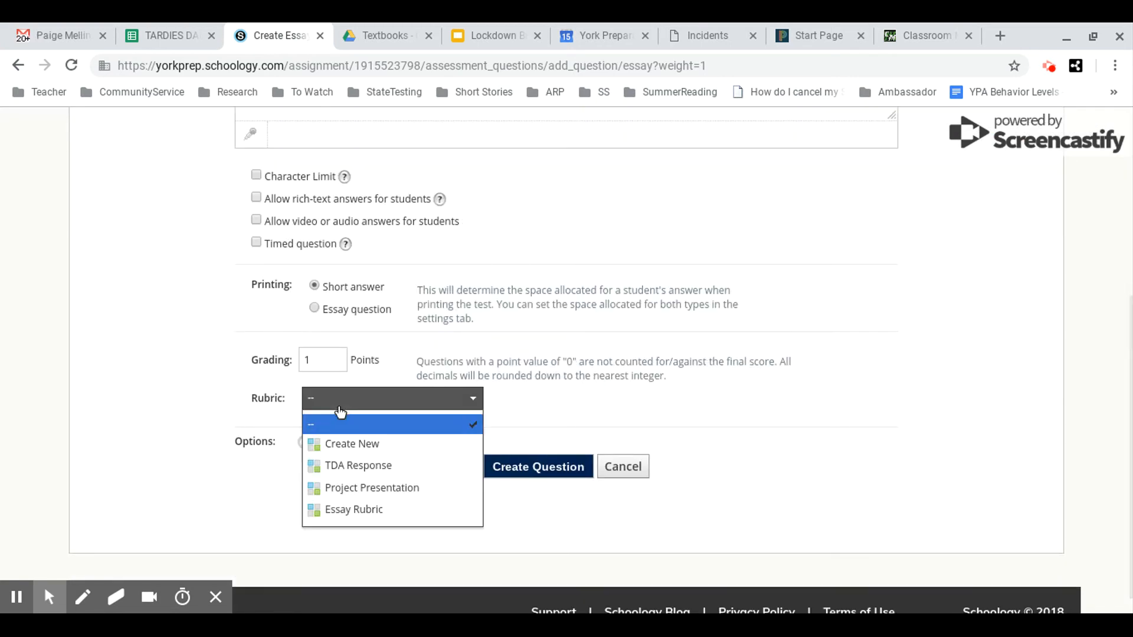
click(357, 511)
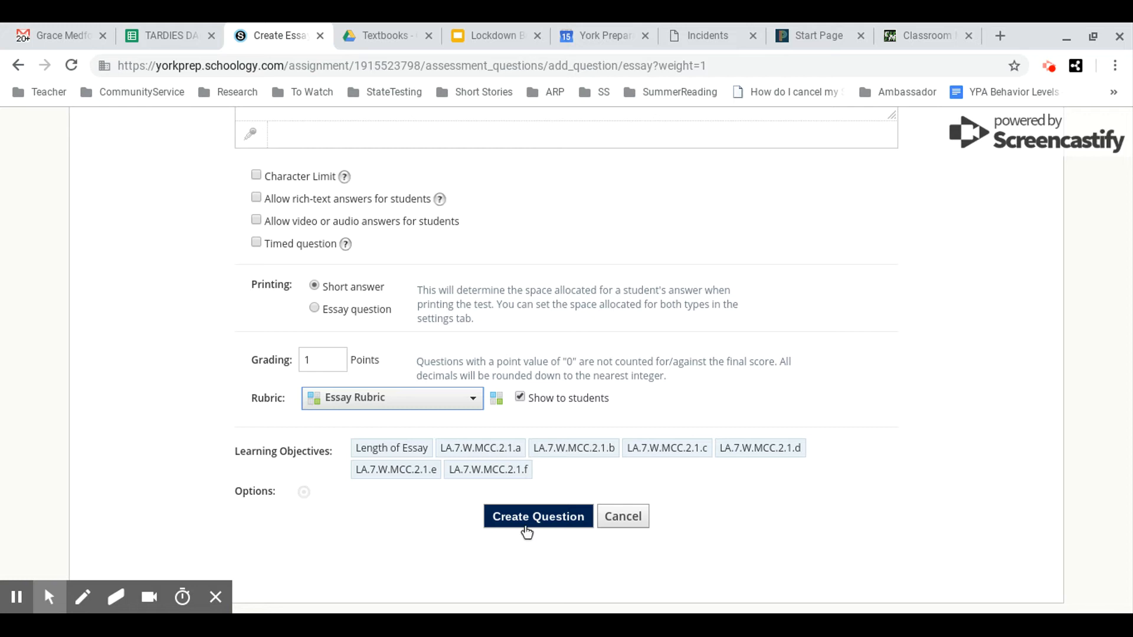
click(526, 528)
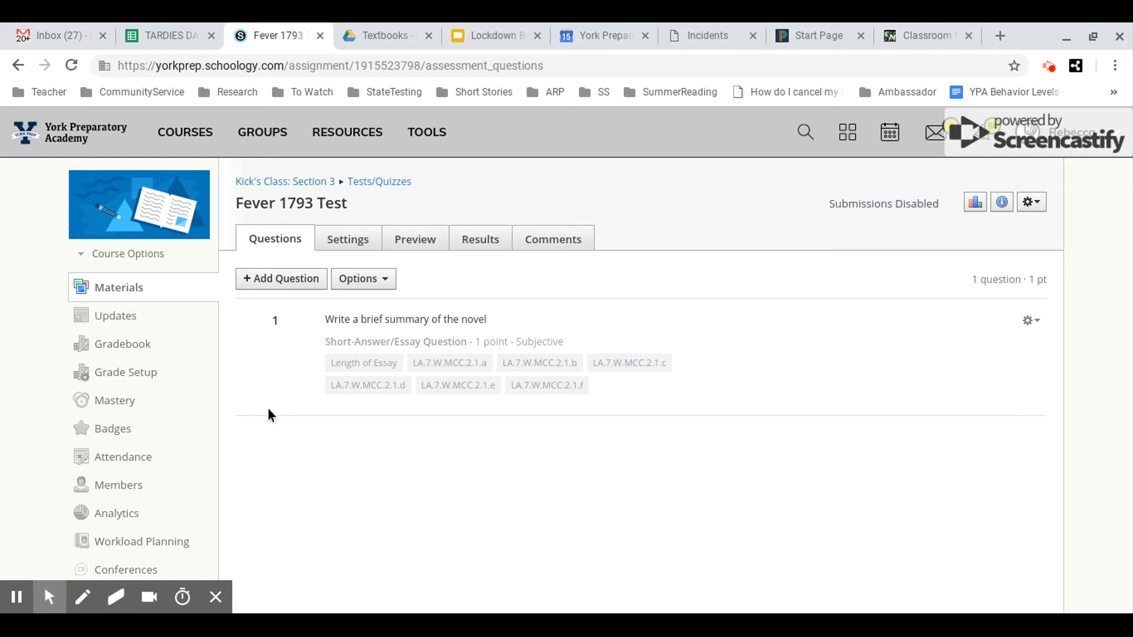
- Start a new assignment in the course materials and name it Fever Presentation
click(119, 289)
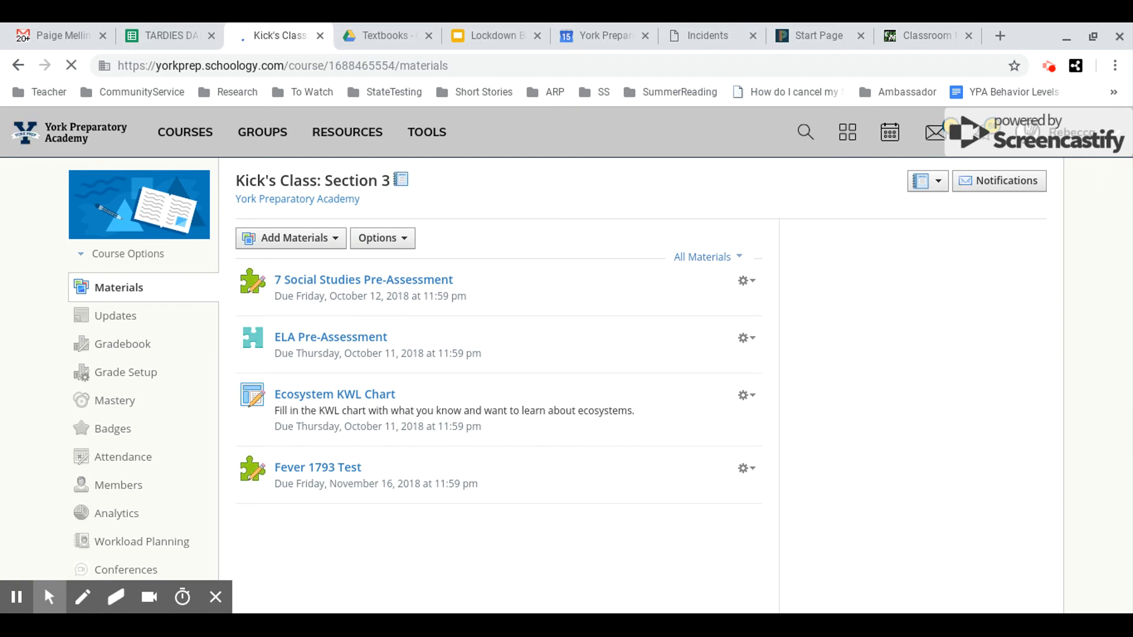
click(311, 238)
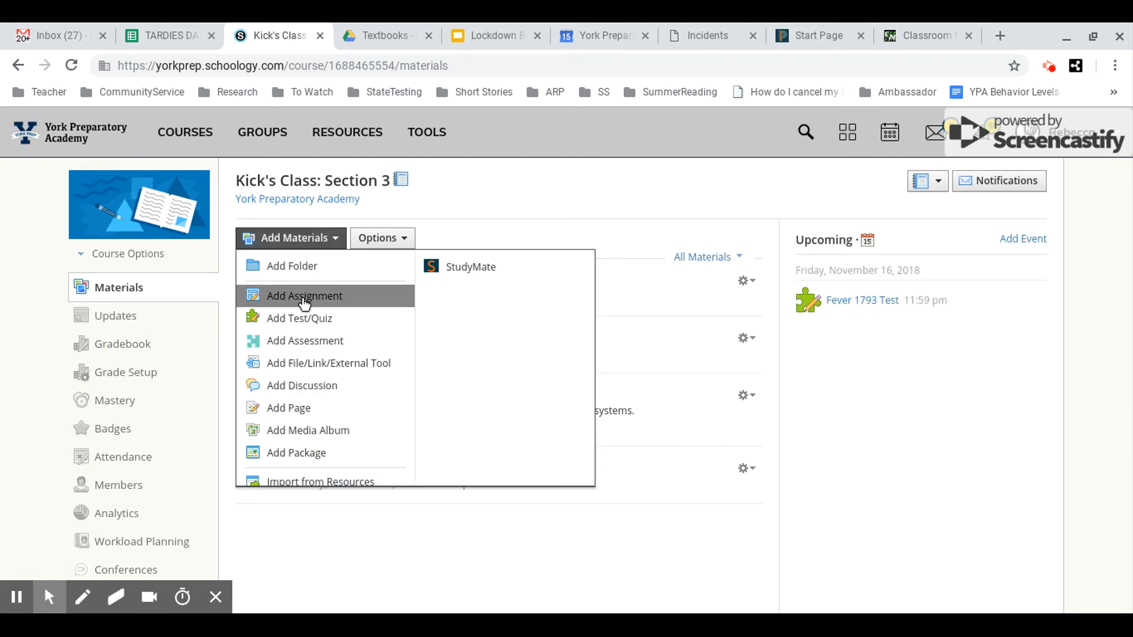
click(304, 296)
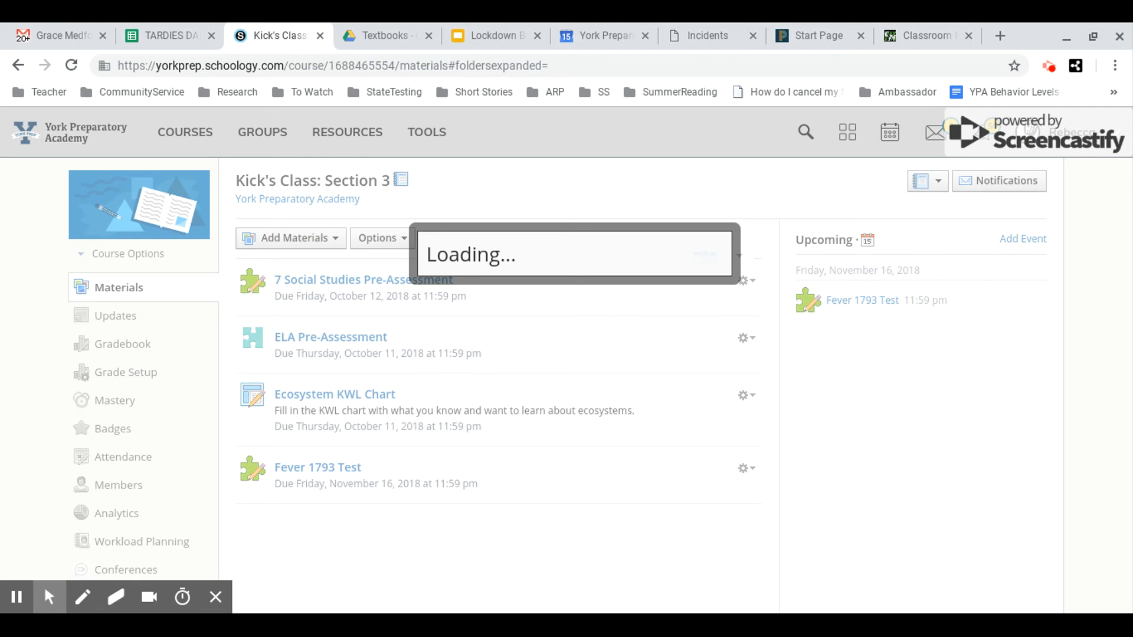
click(372, 186)
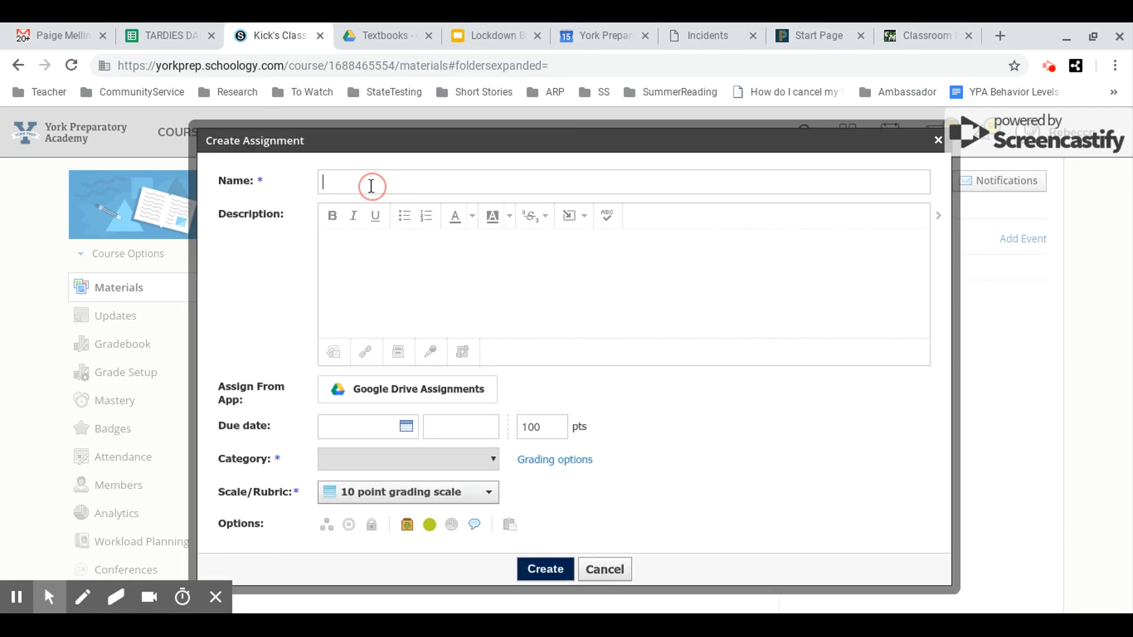
text(Fever Presentation)
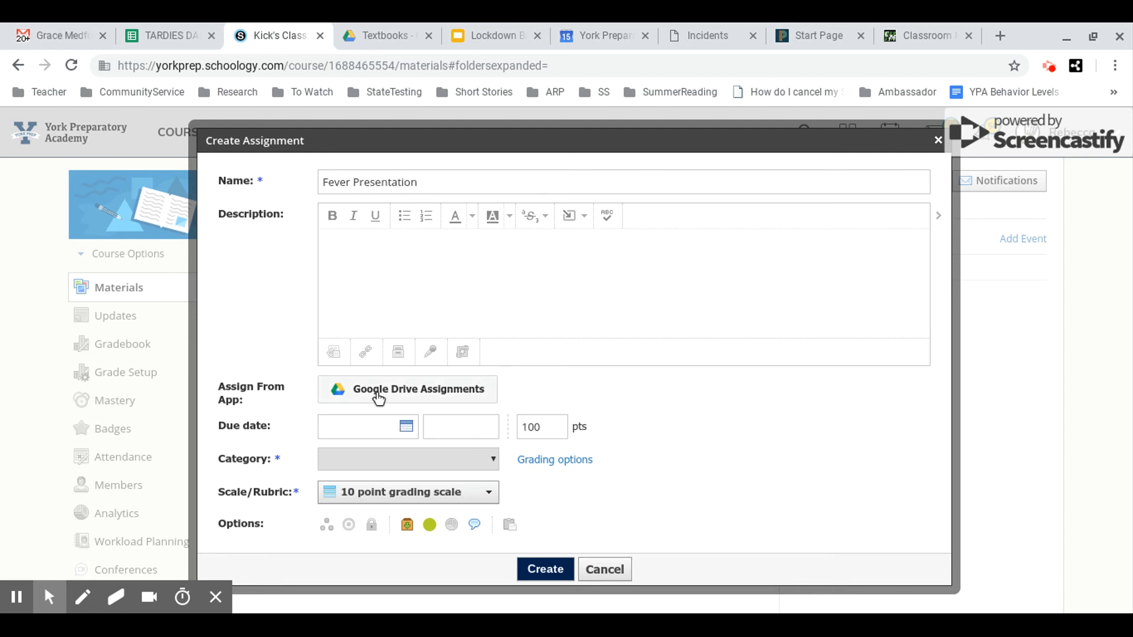
- Set the assignment's due date to 11/15/18 and its category to Test
click(406, 435)
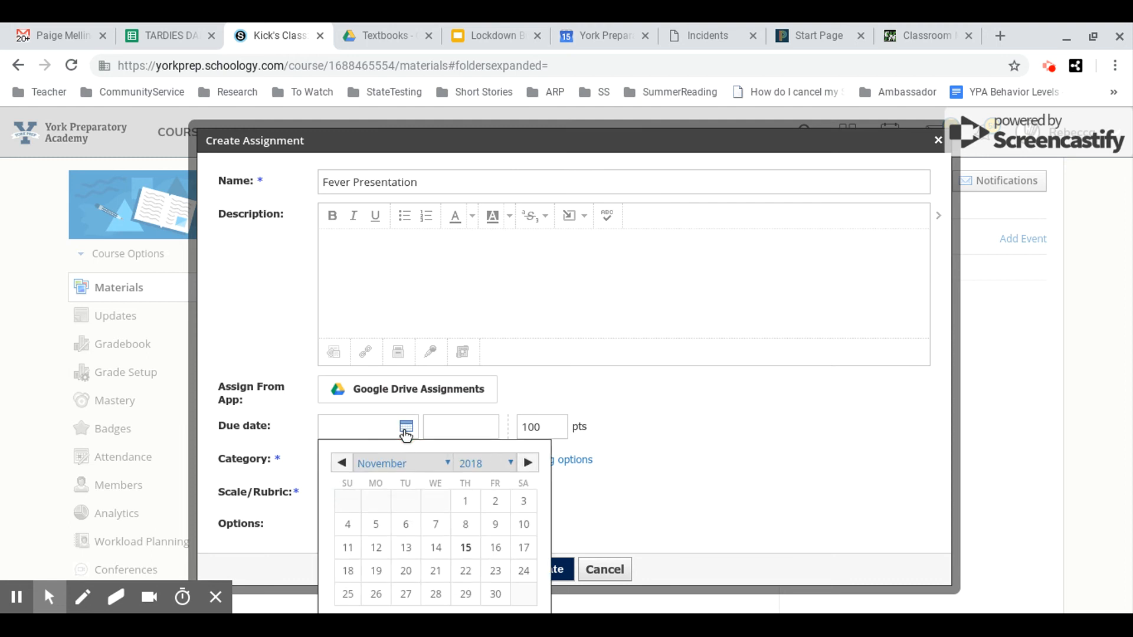
click(462, 546)
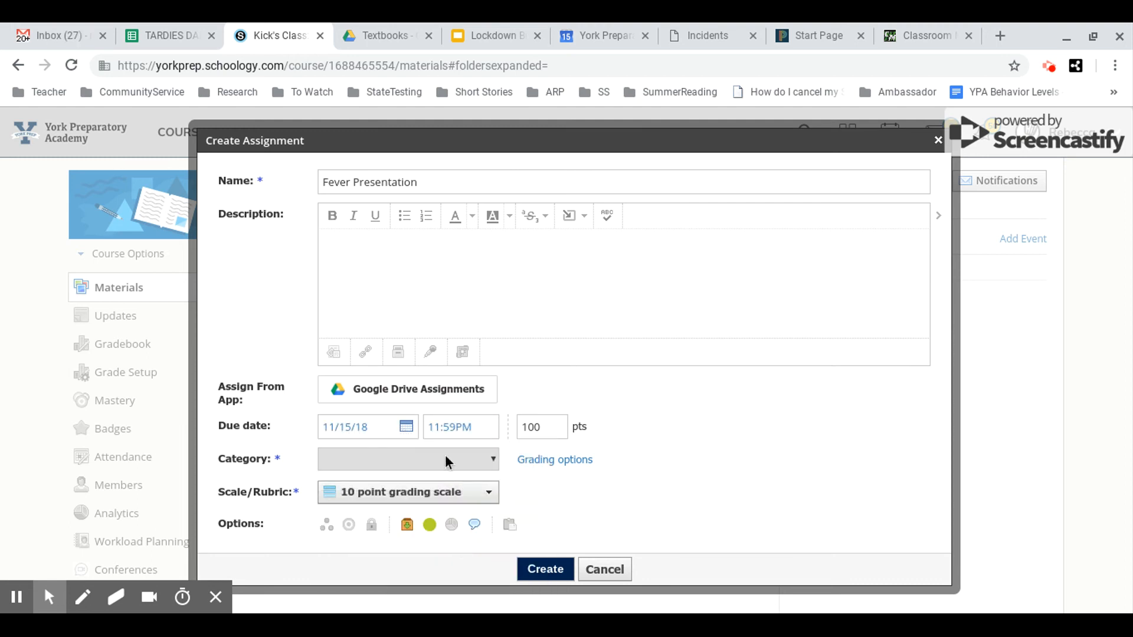
click(447, 460)
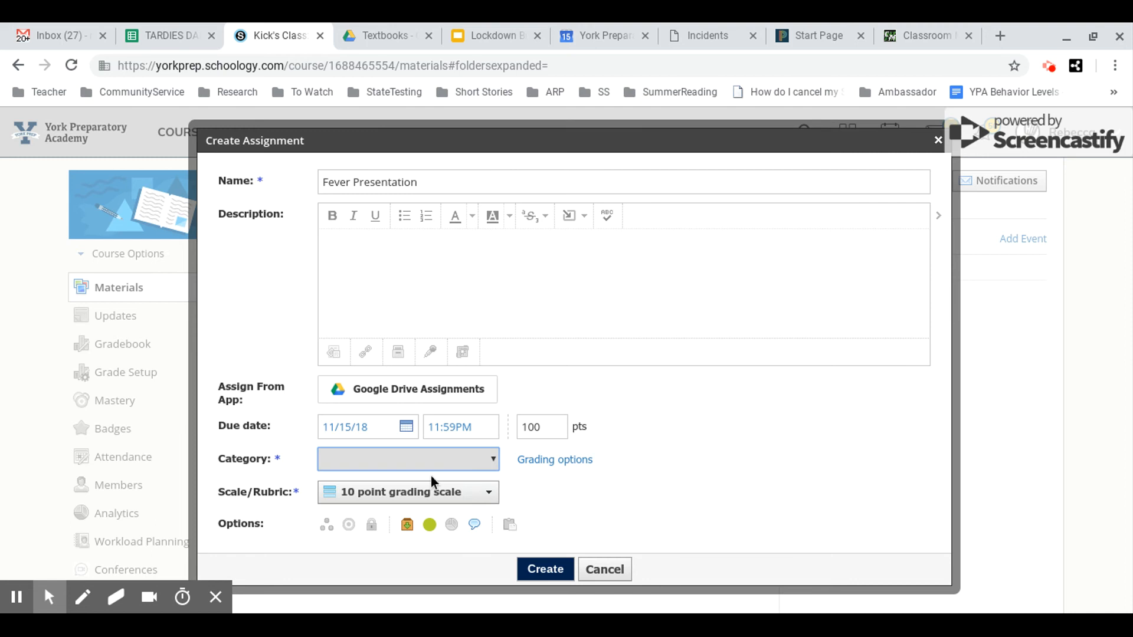
click(376, 568)
- Apply the Project Presentation rubric to the assignment and create it
click(422, 495)
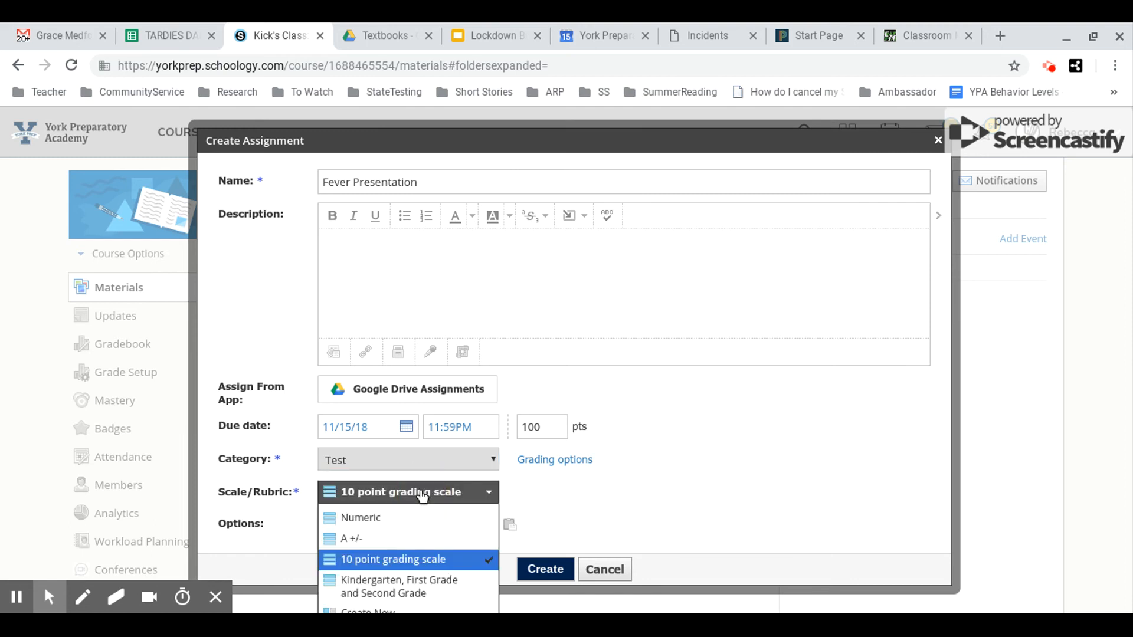
scroll(422, 499, down, 2)
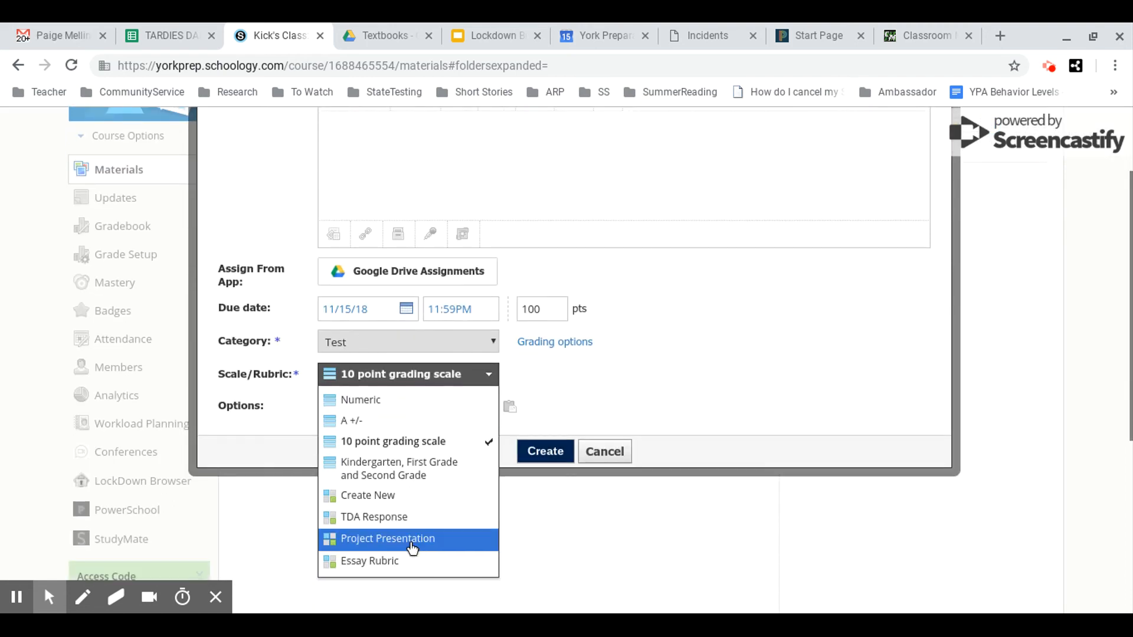
click(412, 538)
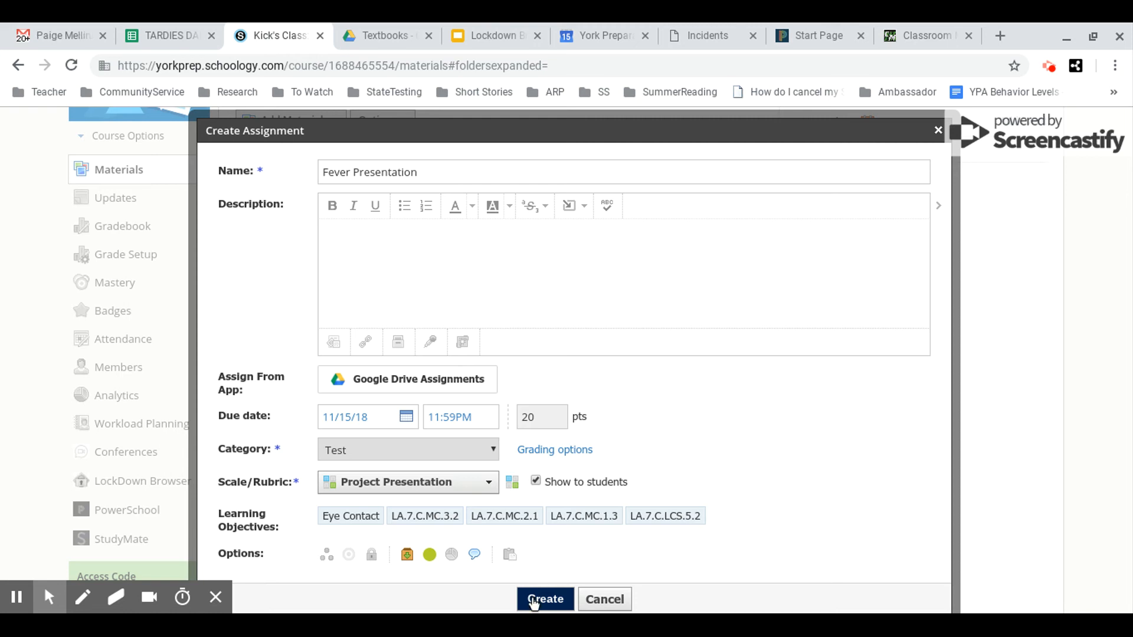
click(544, 599)
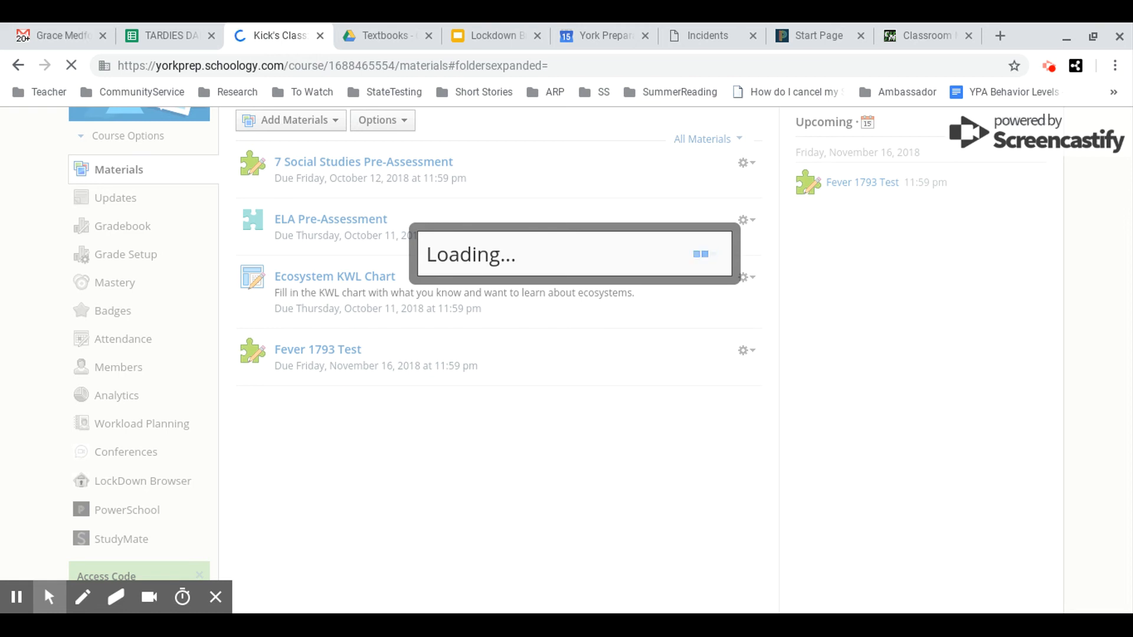
- Open the course gradebook
mouse_move(10, 586)
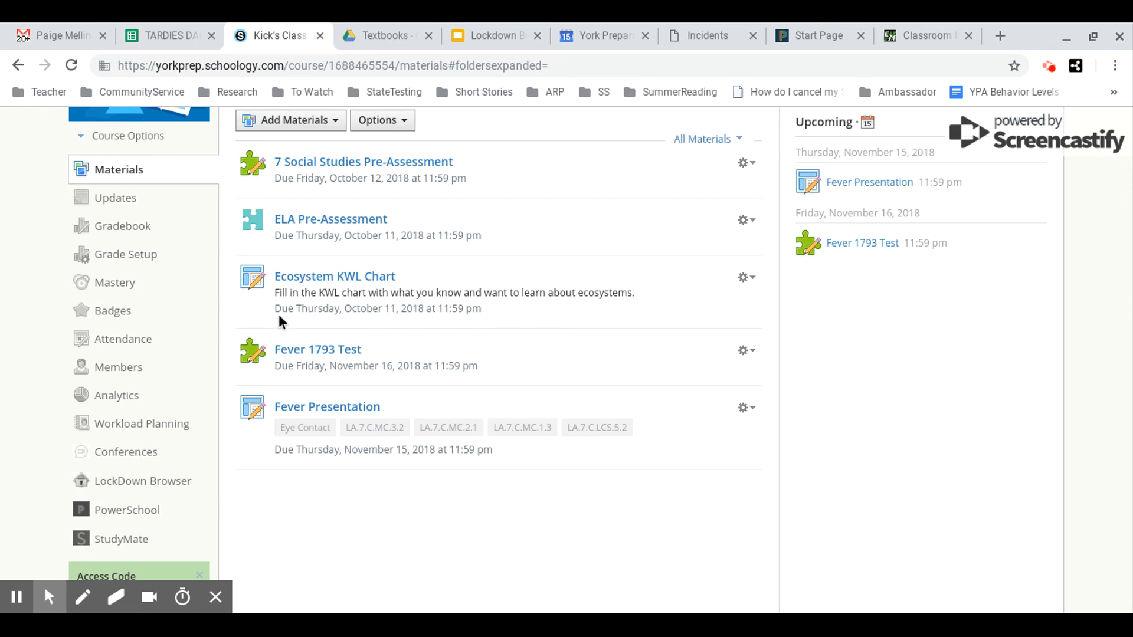
click(140, 235)
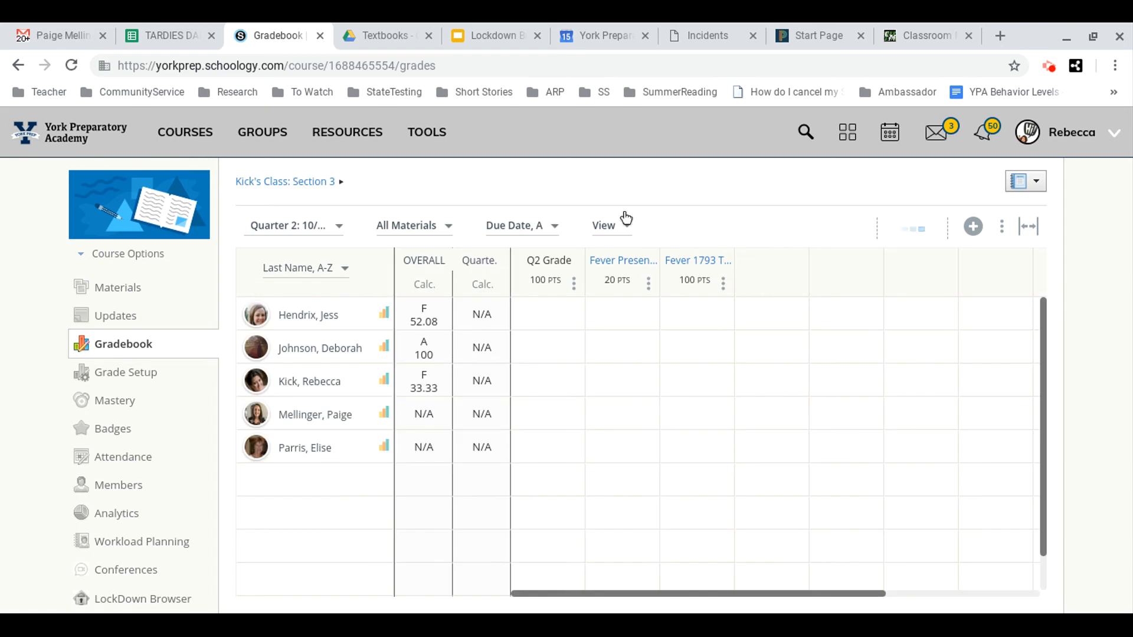
- Grade the first student's Fever Presentation with its rubric, rating the five criteria 4, 3, 4, 3 and 3 in listed order, and save the grade
click(625, 316)
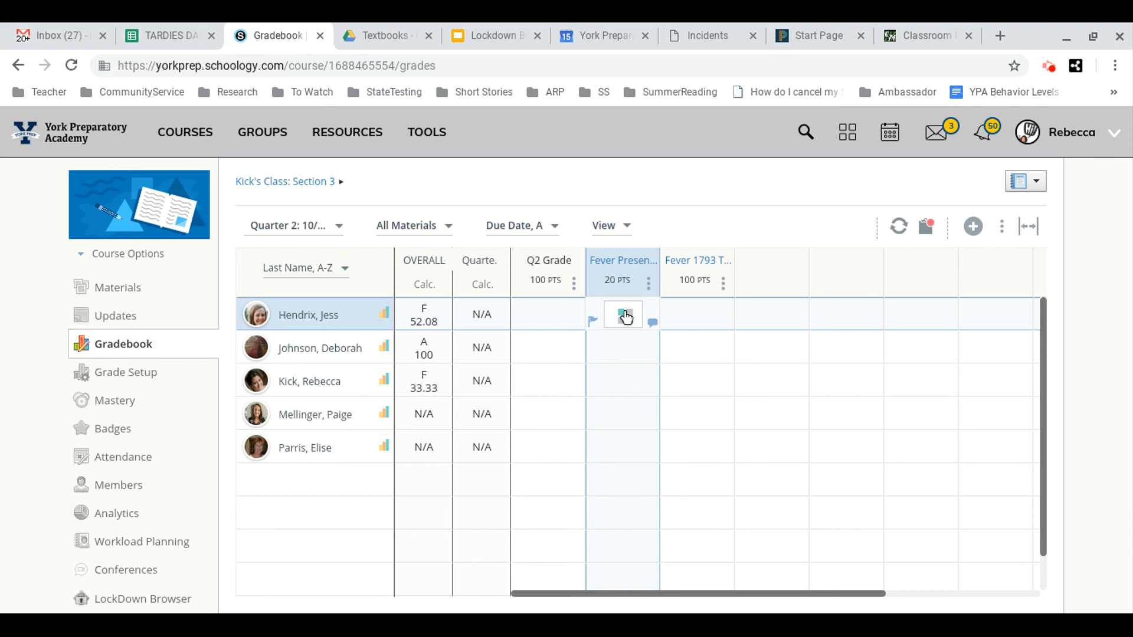
click(626, 316)
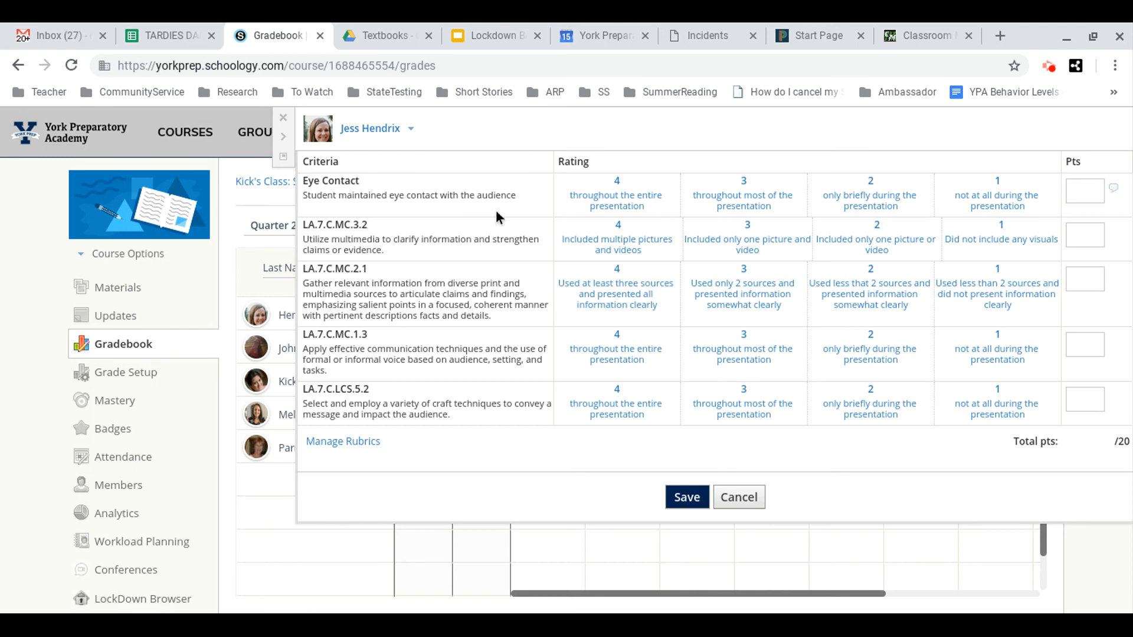
click(601, 205)
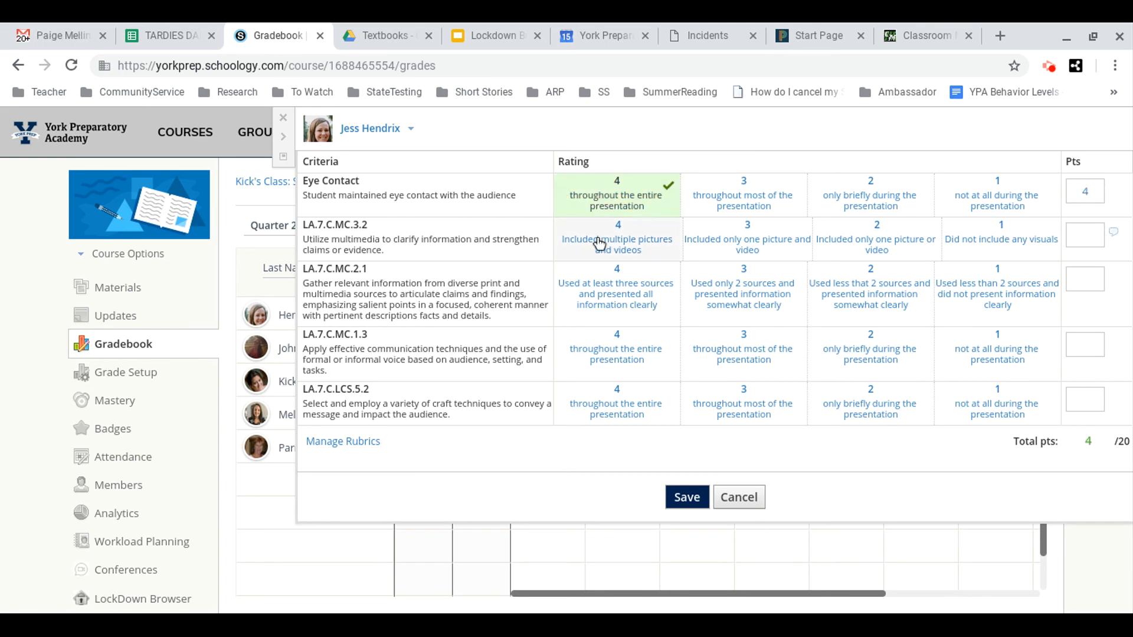
click(761, 245)
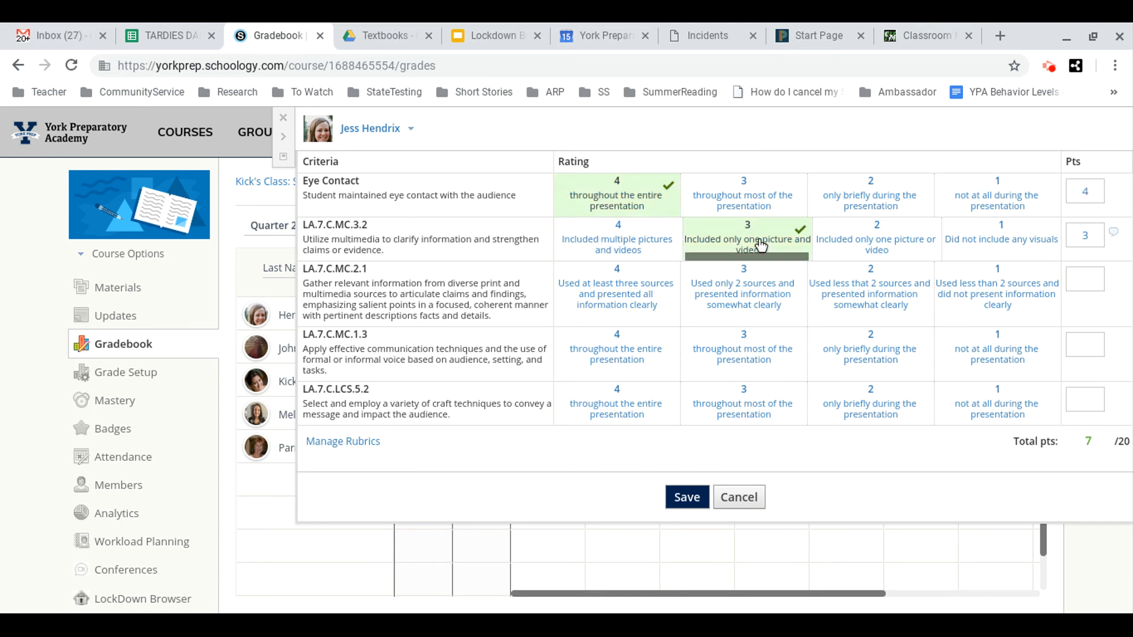
click(644, 285)
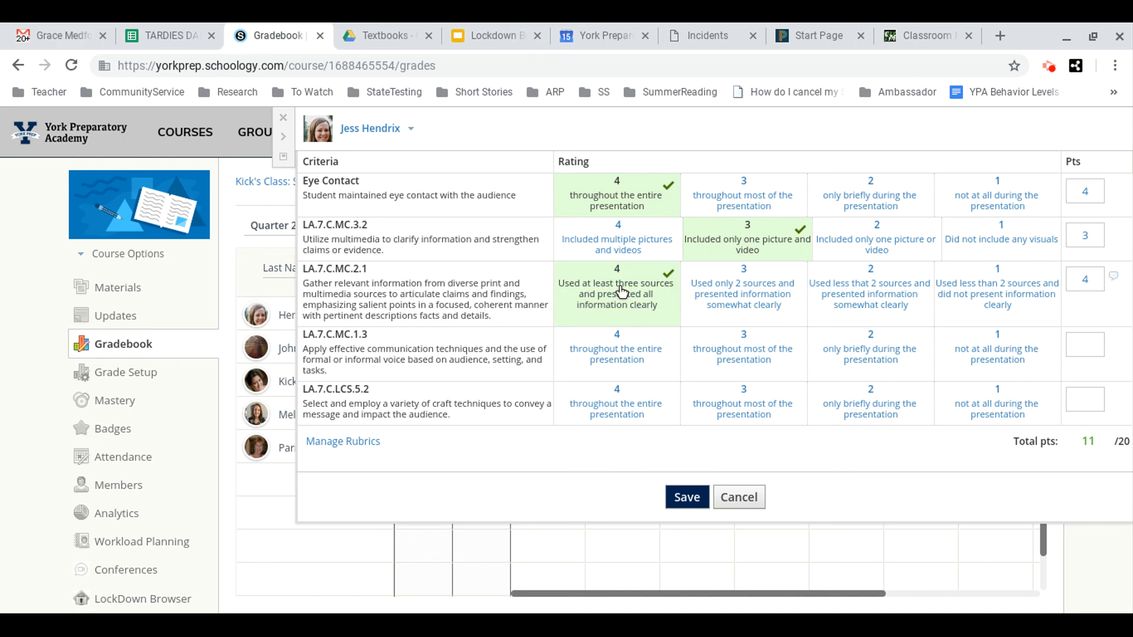
click(713, 356)
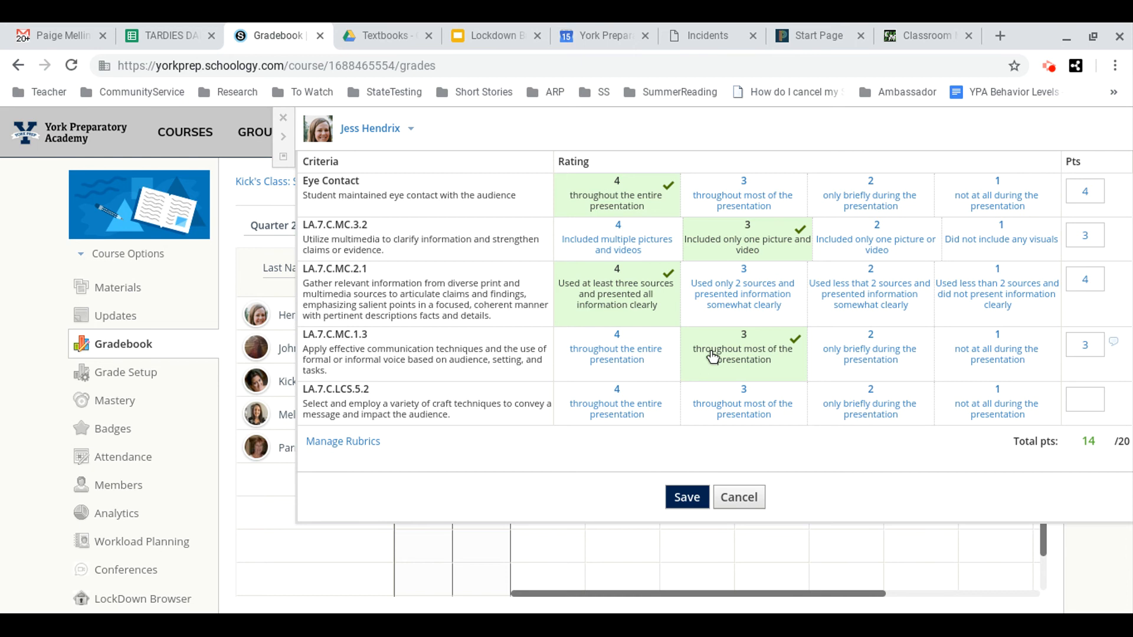
click(734, 401)
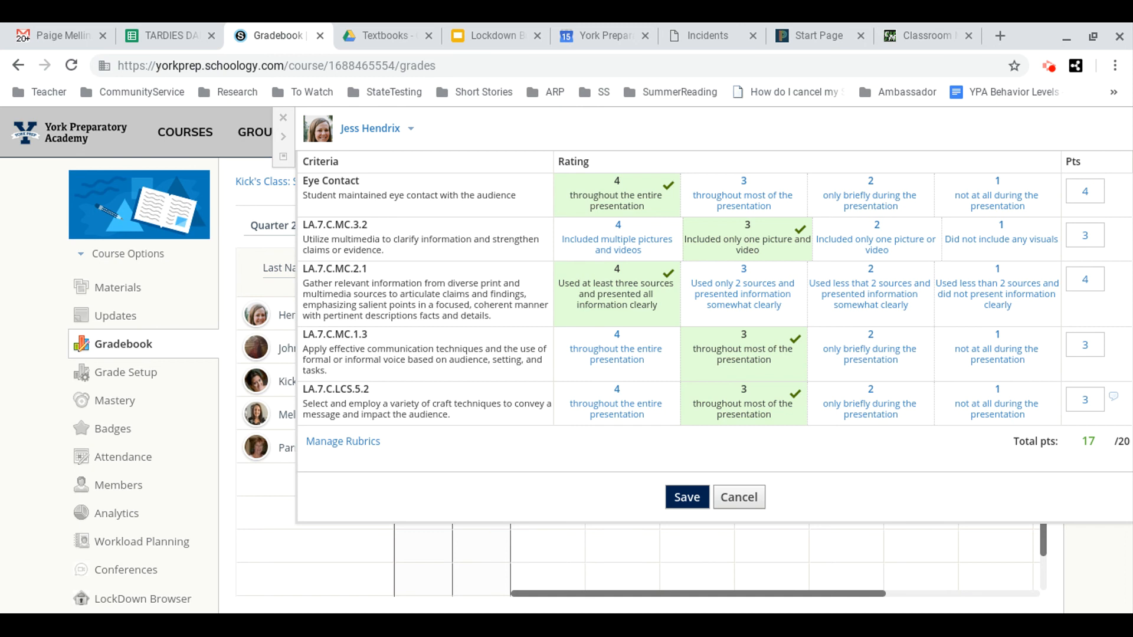
click(686, 497)
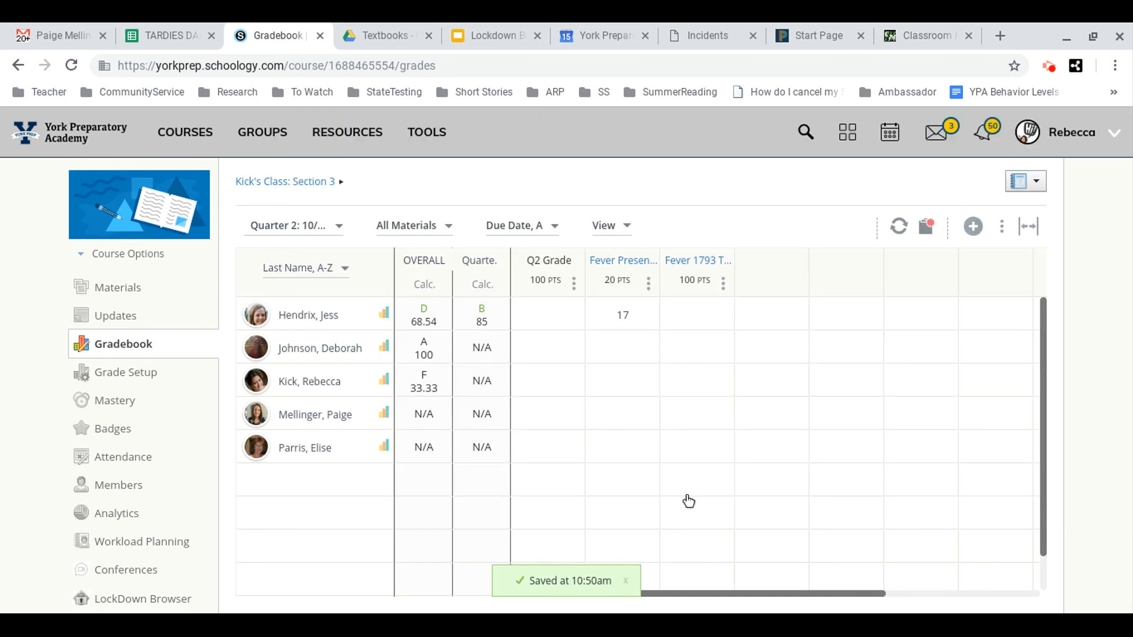